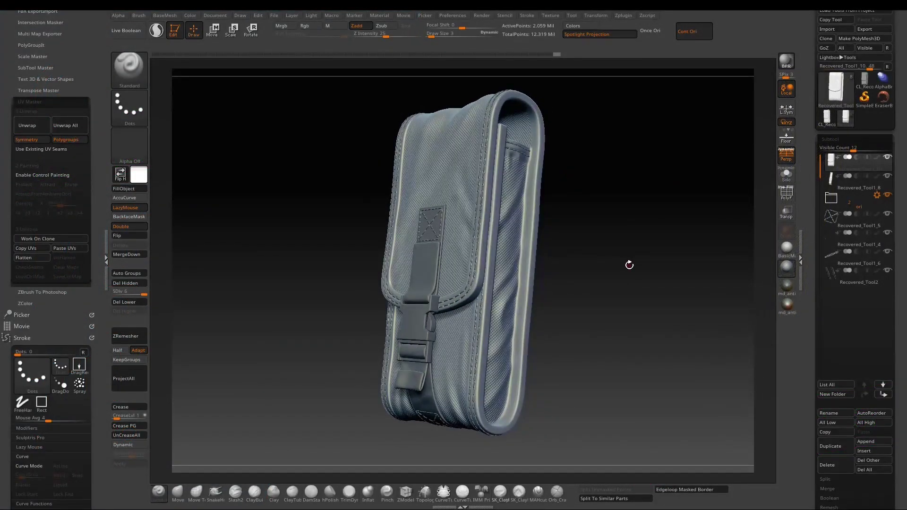
Duplicate the pouch body subtool and delete the lower subdivision levels of the copy.
drag(629, 264, 674, 266)
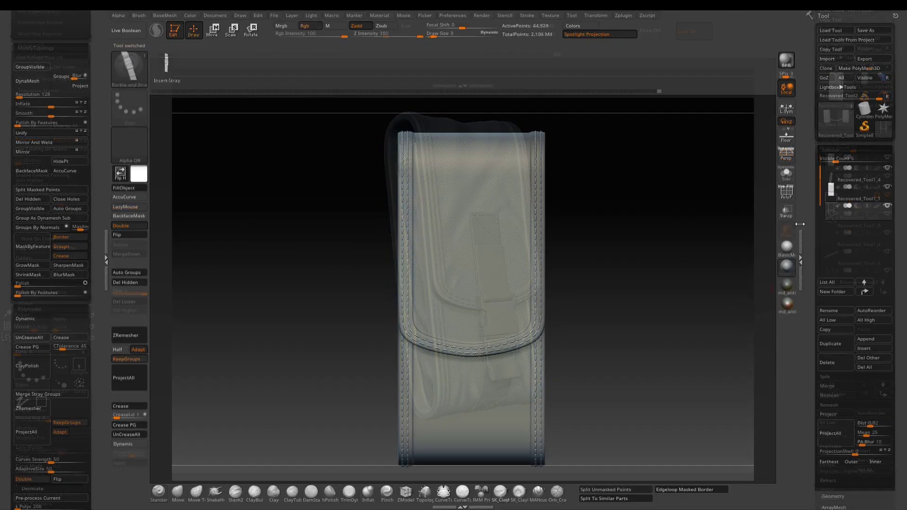
click(832, 191)
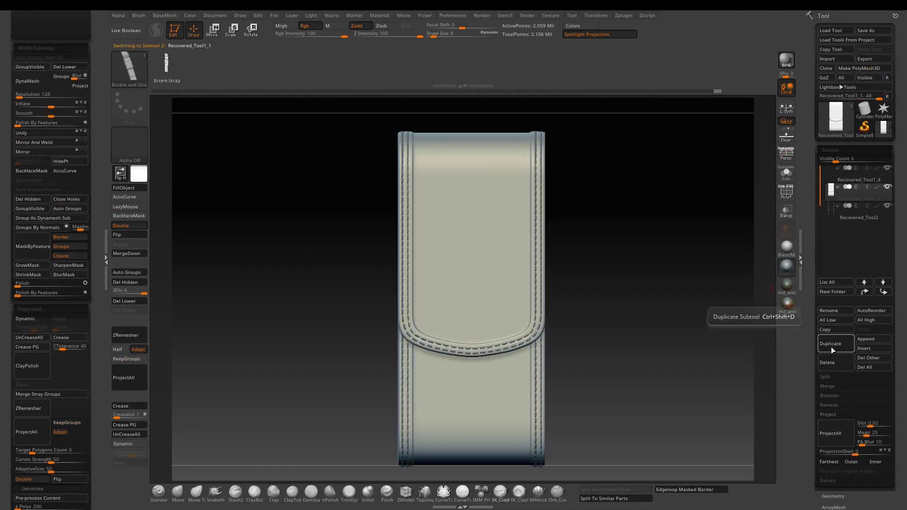
click(831, 348)
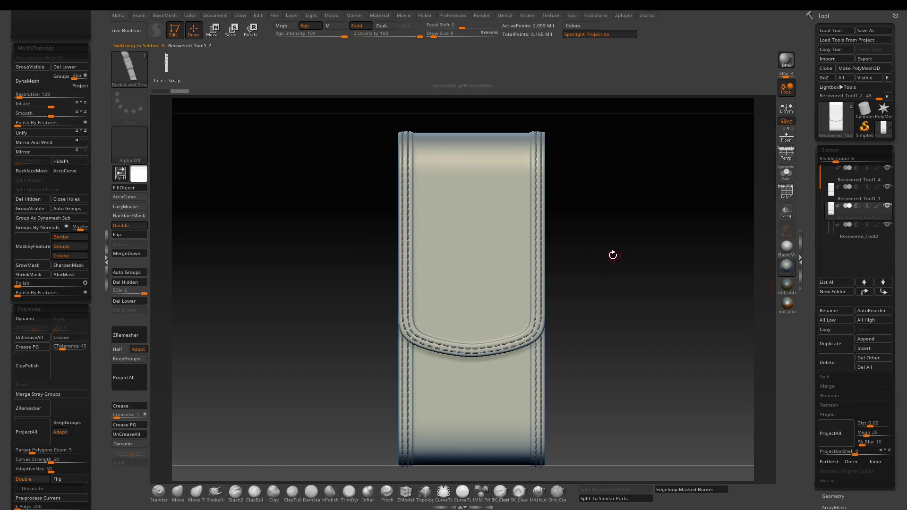
click(137, 302)
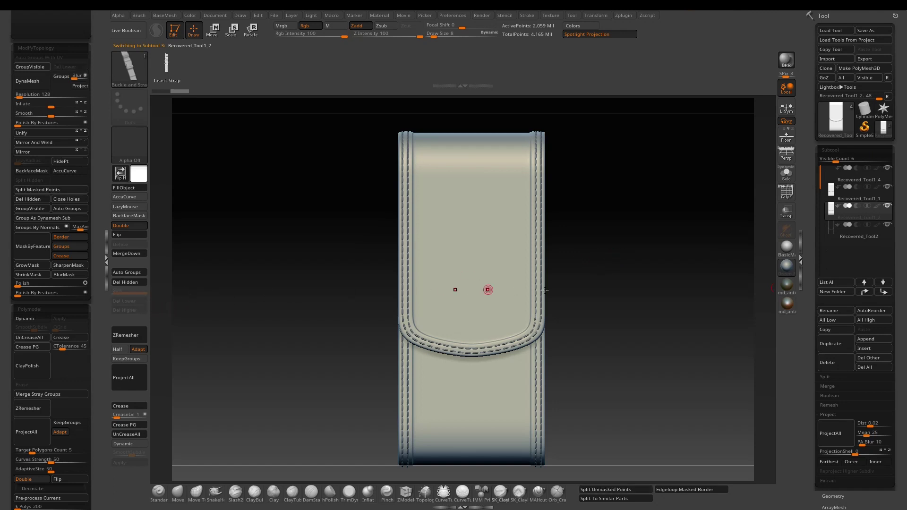
key(shift+s)
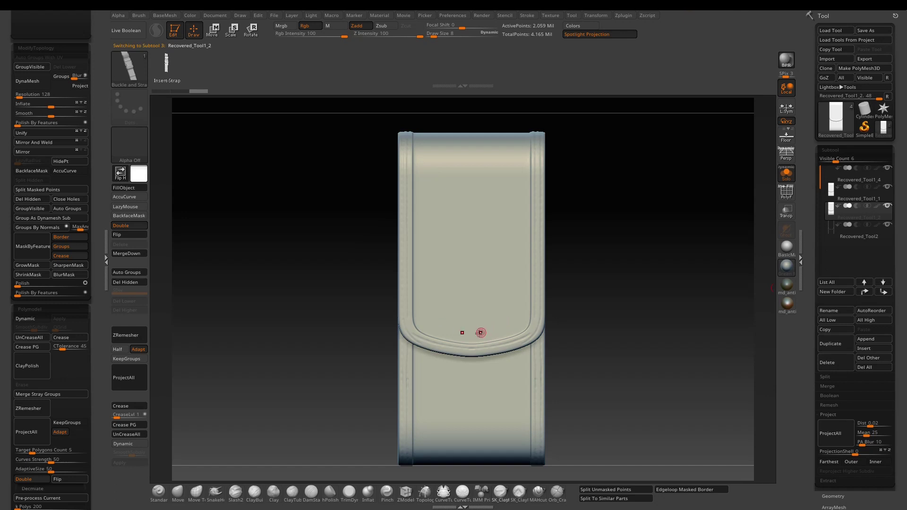
click(784, 176)
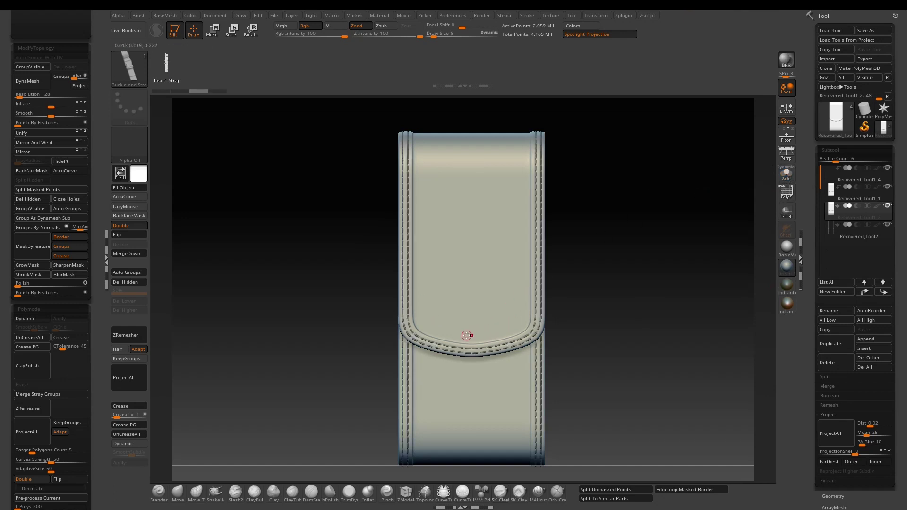
Insert the Insert-Strap buckle mesh over the lower edge of the flap and split it into its own subtool.
drag(464, 308, 464, 226)
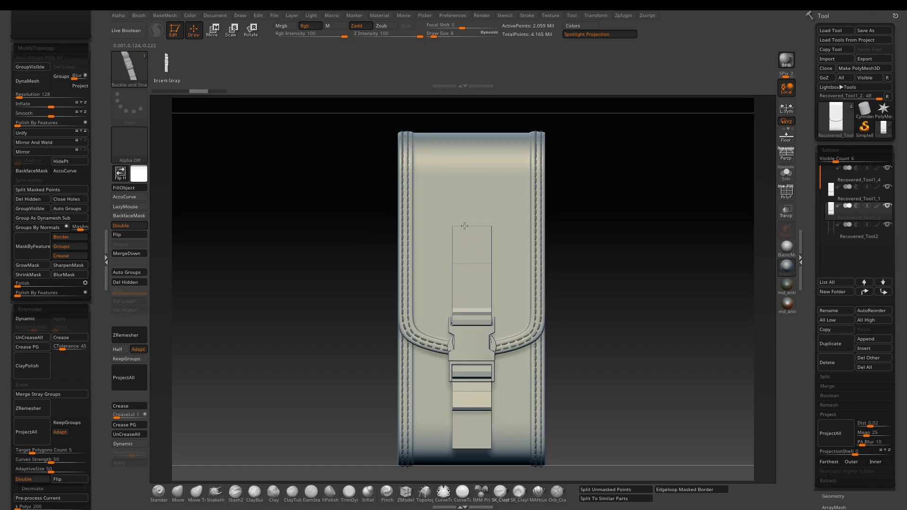
drag(464, 225, 464, 225)
drag(621, 231, 612, 443)
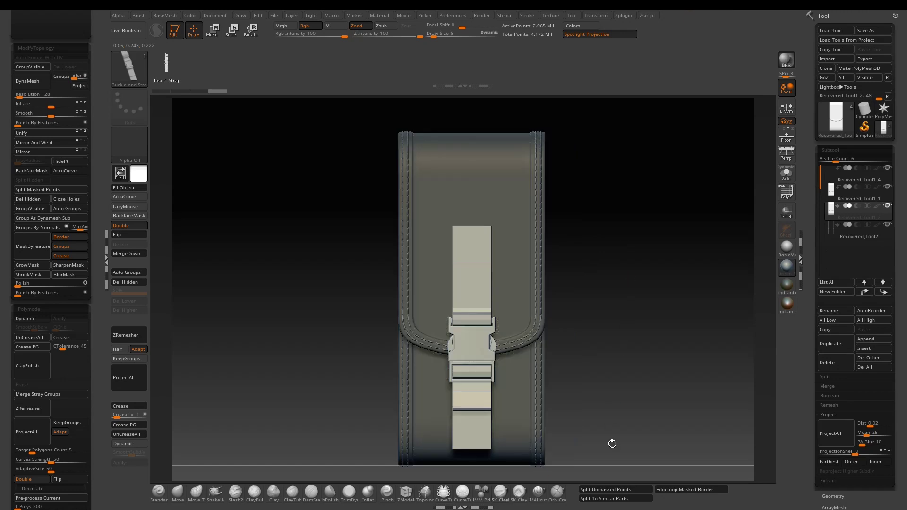
mouse_move(609, 298)
alt+mouse_down()
mouse_move(612, 307)
mouse_move(604, 275)
mouse_move(609, 283)
mouse_move(655, 275)
alt+mouse_up()
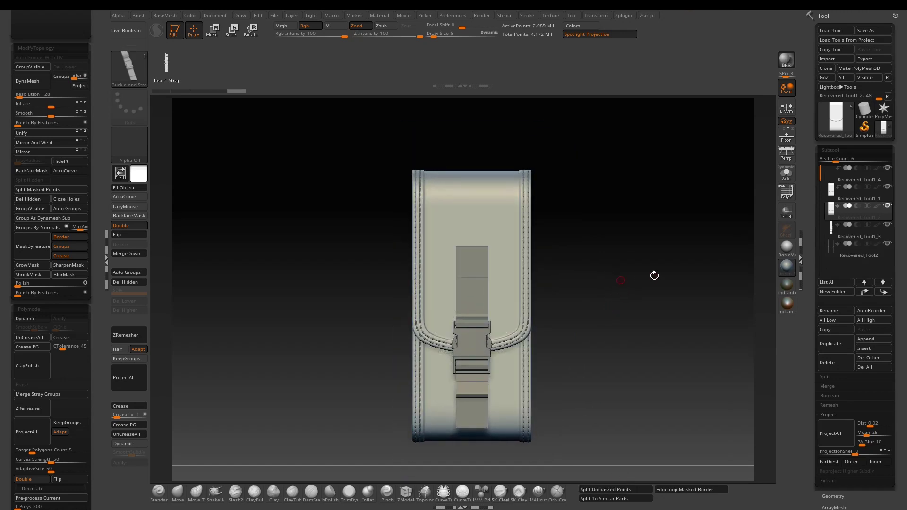
Select the buckle strap subtool and move it about 0.07 units down the front of the pouch.
click(840, 234)
key(w)
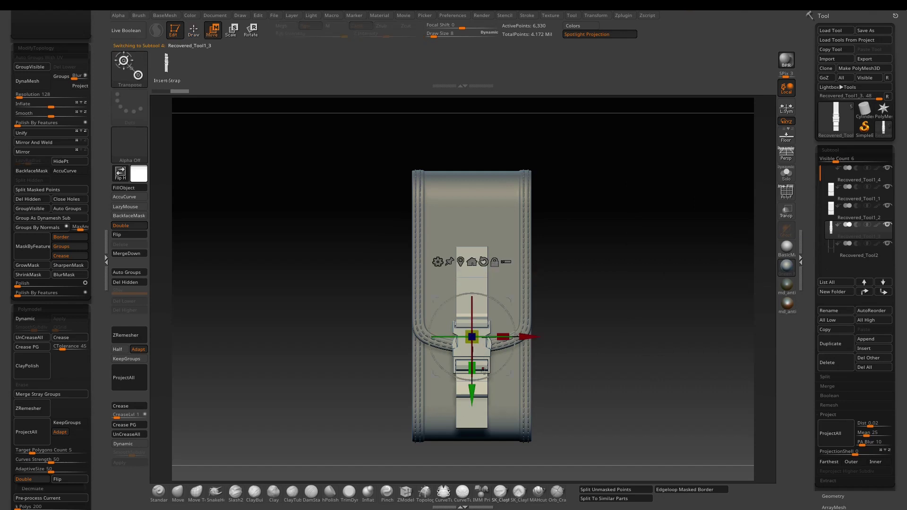
drag(471, 394, 472, 413)
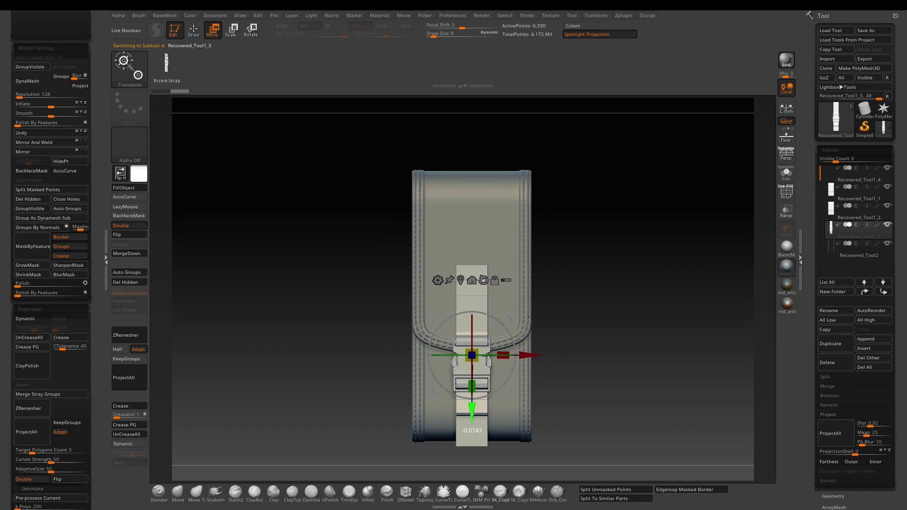
drag(580, 354, 508, 355)
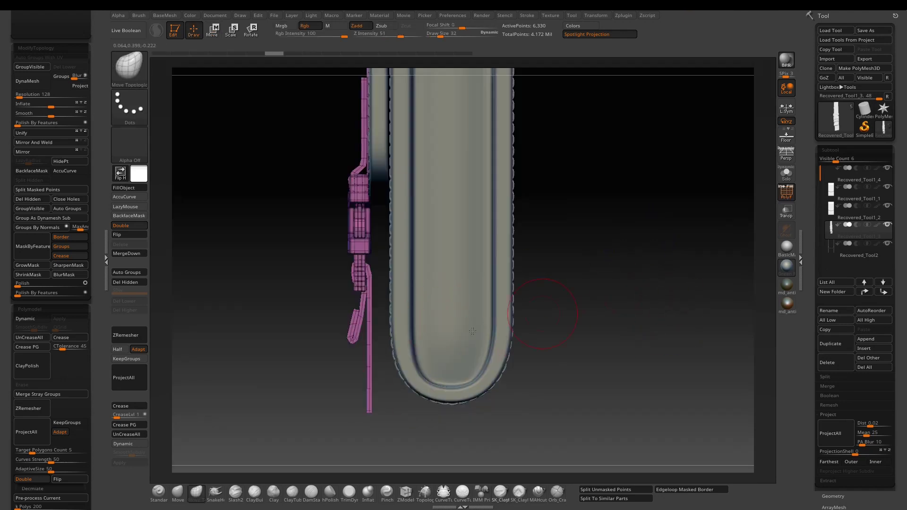
Mask the buckle and upper strap, rotate the strap's lower tail inward toward the pouch's base, and clear the mask.
mouse_move(357, 429)
ctrl+mouse_down()
mouse_move(382, 337)
mouse_move(379, 345)
ctrl+mouse_up()
key(ctrl+z)
ctrl+alt+drag(386, 418, 391, 329)
key(w)
click(357, 314)
drag(406, 330, 422, 333)
drag(416, 338, 409, 332)
drag(422, 333, 424, 338)
ctrl+click(277, 350)
ctrl+drag(277, 351, 330, 348)
key(q)
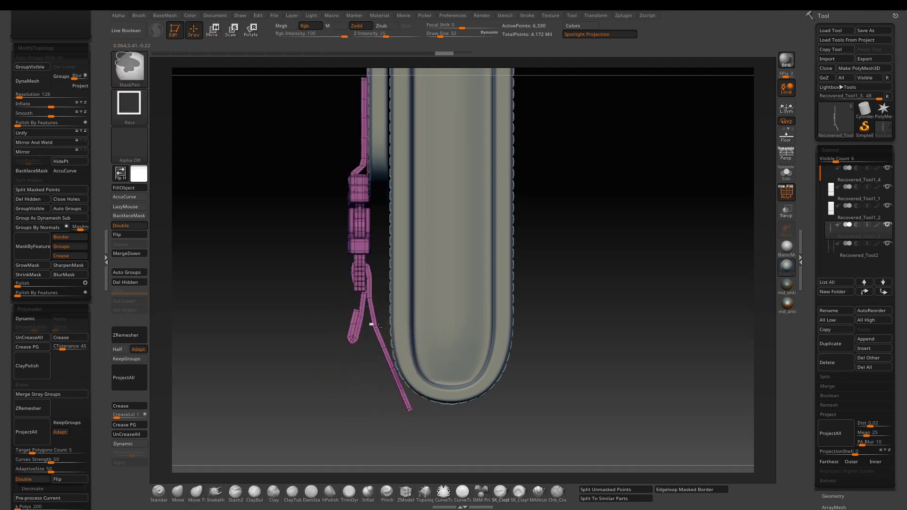
Mask the strap down to a lower point on its tail and rotate the unmasked end further inward.
ctrl+click(381, 373)
key(w)
ctrl+drag(433, 330, 425, 359)
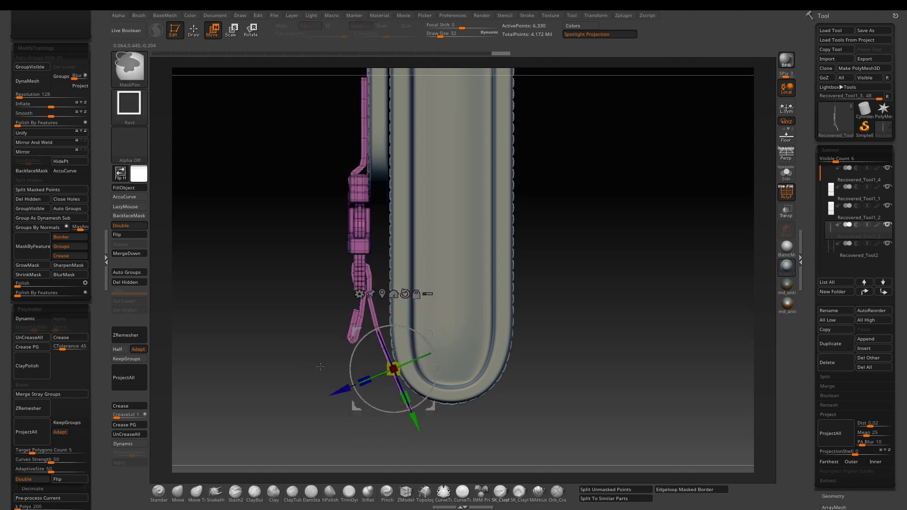
key(q)
ctrl+alt+drag(389, 387, 424, 421)
key(ctrl+z)
ctrl+alt+drag(386, 389, 418, 405)
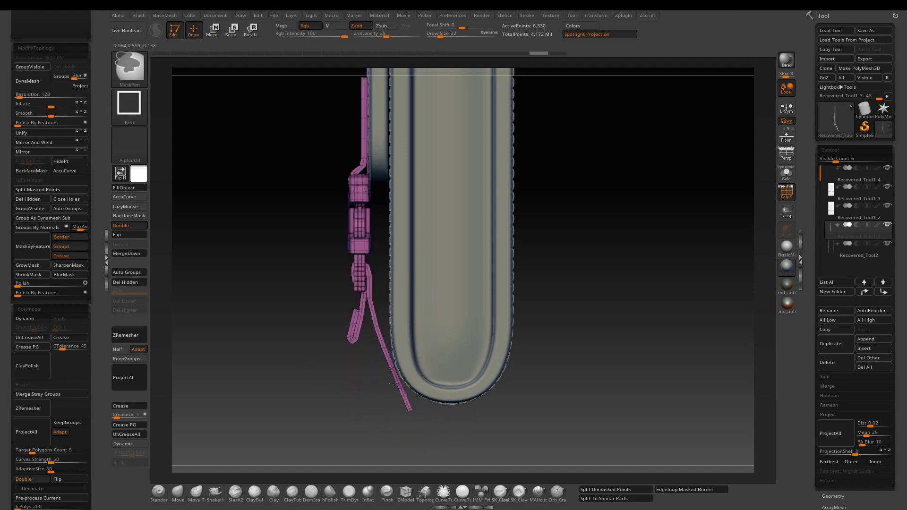
key(e)
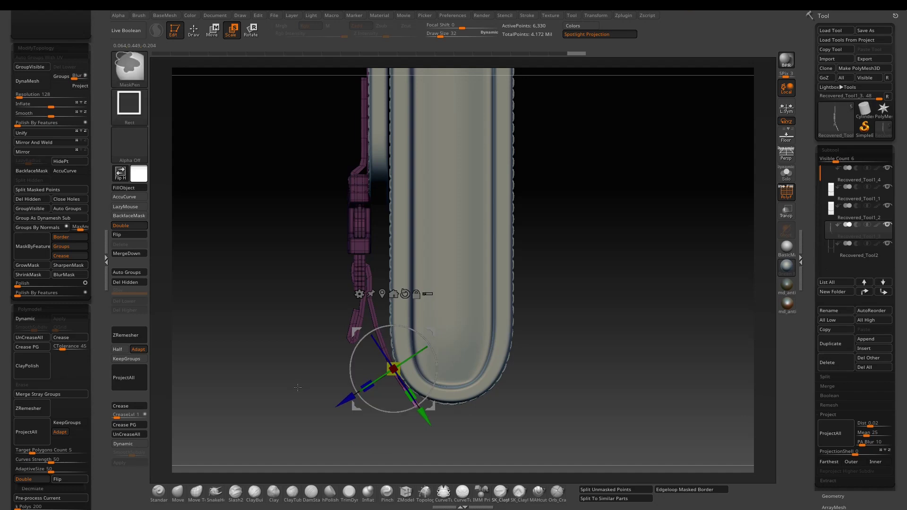
ctrl+drag(297, 388, 303, 386)
Isolate the tip of the strap tail, bend it around the pouch's rounded base, and clear the mask.
key(q)
ctrl+alt+drag(410, 399, 432, 413)
key(w)
drag(430, 333, 457, 351)
mouse_move(567, 348)
ctrl+mouse_down()
mouse_move(577, 355)
mouse_move(611, 330)
mouse_move(619, 293)
ctrl+mouse_up()
key(q)
Insert an edge loop across the strap tail with ZModeler and rotate the tail's end about 23 degrees under the pouch.
click(406, 491)
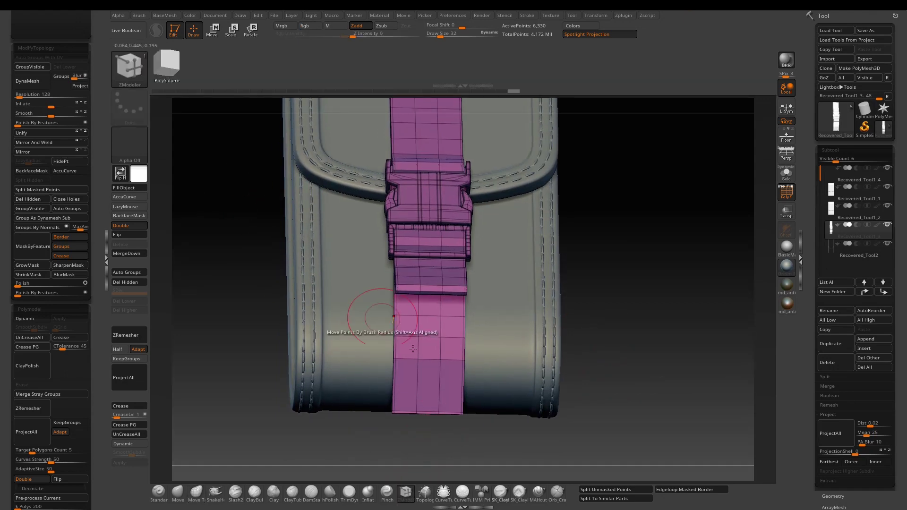
drag(278, 429, 203, 423)
ctrl+drag(433, 427, 457, 385)
ctrl+click(457, 402)
key(w)
key(q)
ctrl+click(457, 385)
key(e)
click(407, 298)
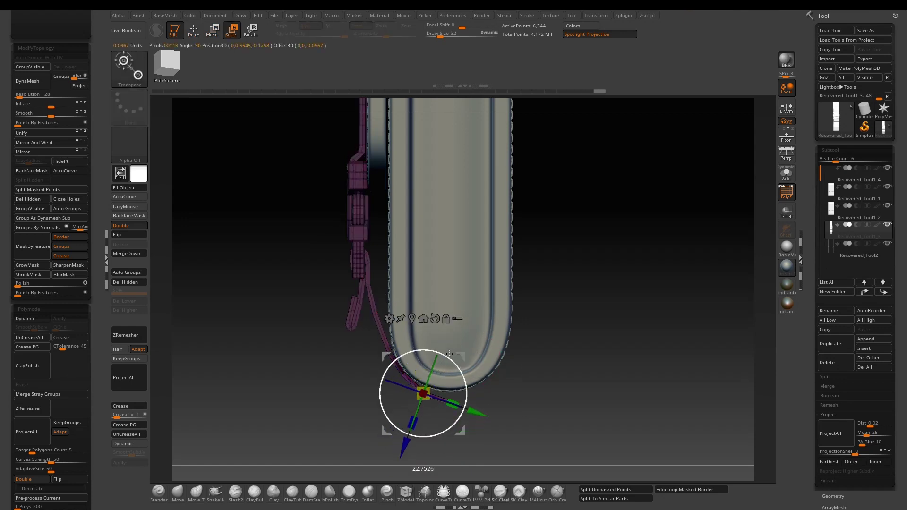
Mask around the strap tail's lower bend and shift it to follow the curve of the pouch's base.
key(q)
ctrl+drag(554, 348, 559, 348)
mouse_move(415, 424)
ctrl+mouse_down()
mouse_move(471, 383)
mouse_move(464, 355)
mouse_move(440, 336)
ctrl+mouse_up()
key(w)
ctrl+click(383, 370)
key(q)
ctrl+click(383, 371)
key(w)
alt+drag(440, 347, 436, 341)
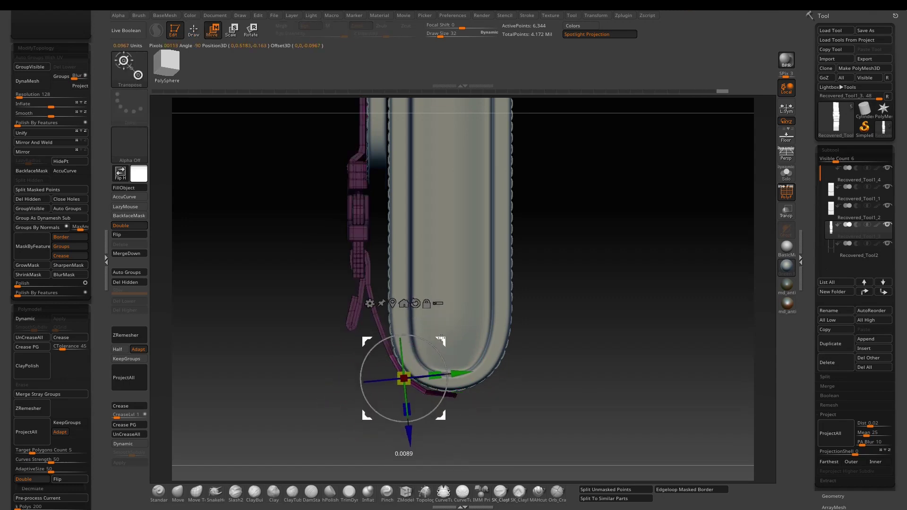
mouse_move(307, 369)
mouse_down()
mouse_move(539, 384)
mouse_move(548, 373)
mouse_move(419, 411)
mouse_up()
Refine the remaining tail segments with masks and small moves so the strap end lies flat beneath the pouch.
key(q)
drag(529, 407, 607, 355)
key(w)
mouse_move(331, 425)
mouse_down()
mouse_move(305, 423)
mouse_move(391, 401)
mouse_up()
ctrl+click(326, 418)
key(q)
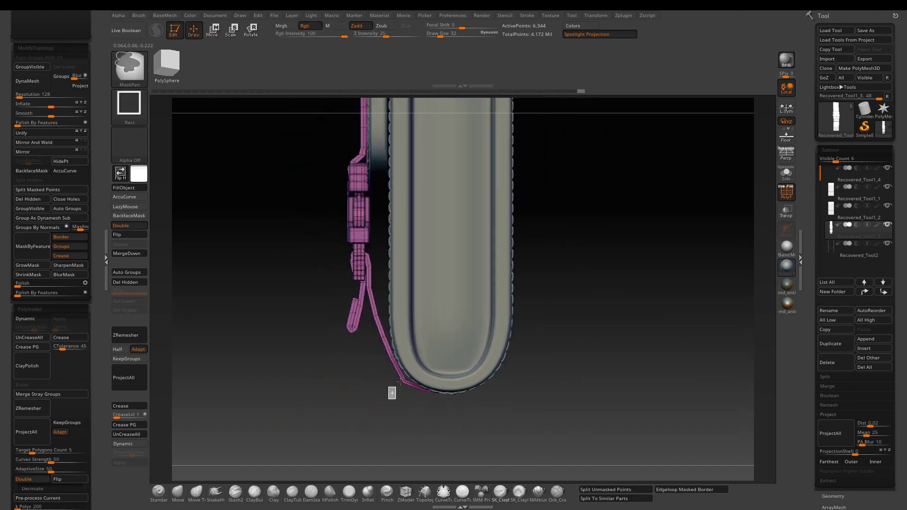
ctrl+click(390, 401)
key(w)
right_drag(446, 360, 477, 333)
drag(422, 359, 426, 354)
drag(544, 360, 525, 371)
drag(459, 371, 464, 371)
mouse_move(536, 360)
mouse_down()
mouse_move(622, 298)
mouse_move(574, 318)
mouse_move(349, 356)
mouse_move(622, 356)
mouse_move(624, 373)
mouse_move(599, 342)
mouse_move(632, 328)
mouse_up()
Turn off the polygon wireframe and activate Dynamic Subdiv on the strap, always accepting auto-activation.
key(q)
key(shift+f)
key(d)
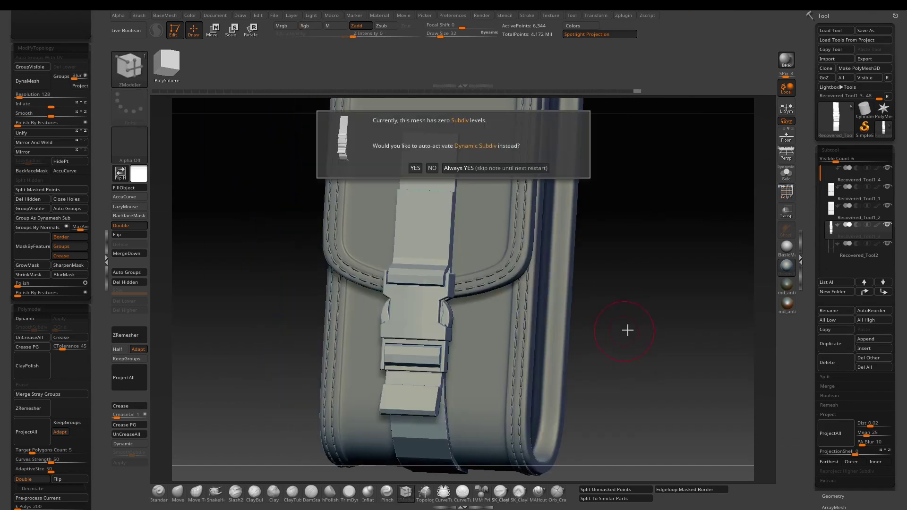
click(484, 168)
drag(672, 294, 774, 156)
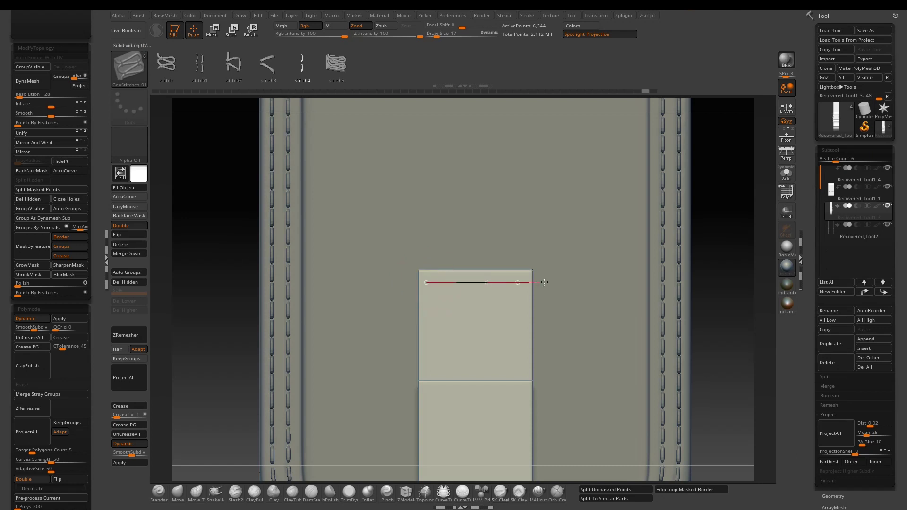
Lay a horizontal row of stitch4 stitches across the strap's upper end and nudge it sideways to centre it.
drag(544, 282, 546, 282)
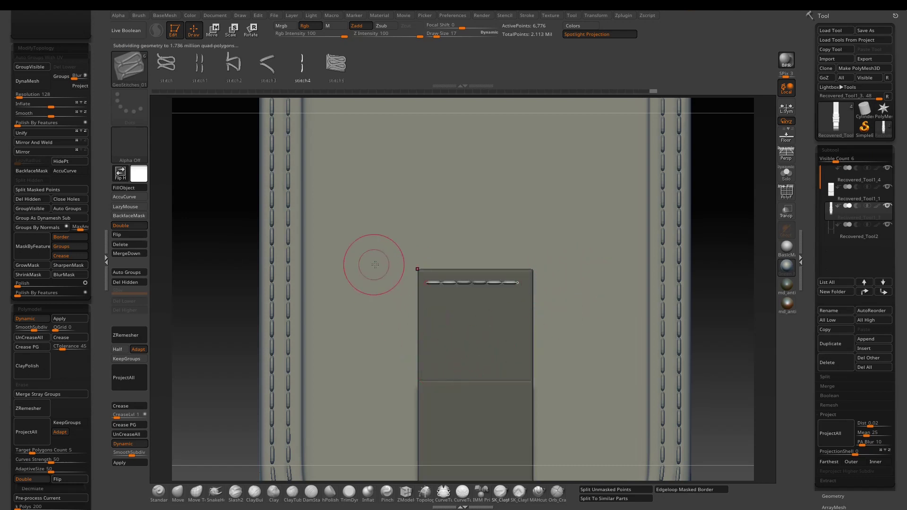
key(w)
drag(598, 282, 600, 282)
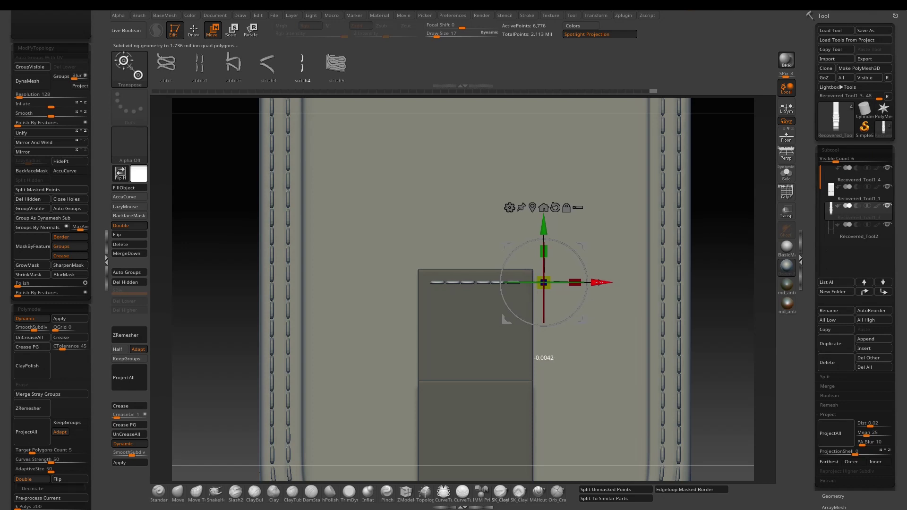
Duplicate the stitch row downward and as two rotated side rows to form a stitched square on the strap.
drag(545, 252, 536, 314)
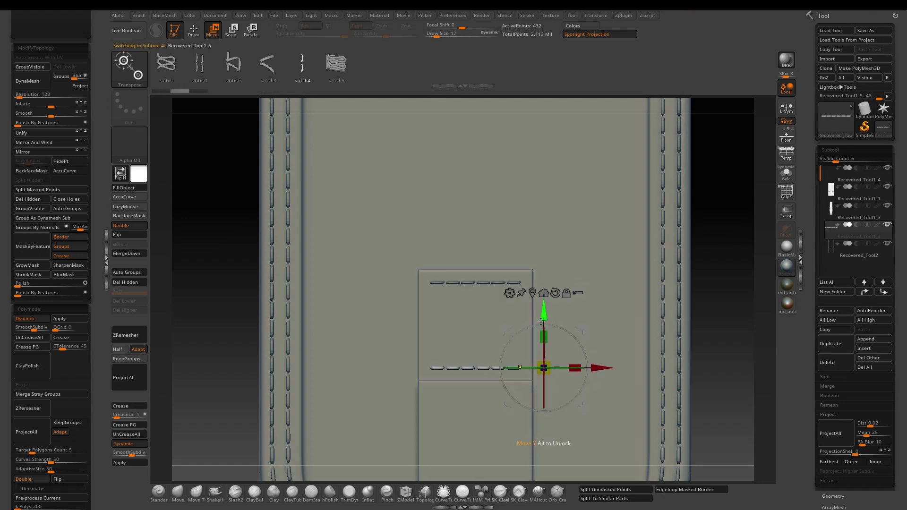
ctrl+drag(543, 310, 544, 256)
click(532, 241)
shift+drag(499, 356, 471, 289)
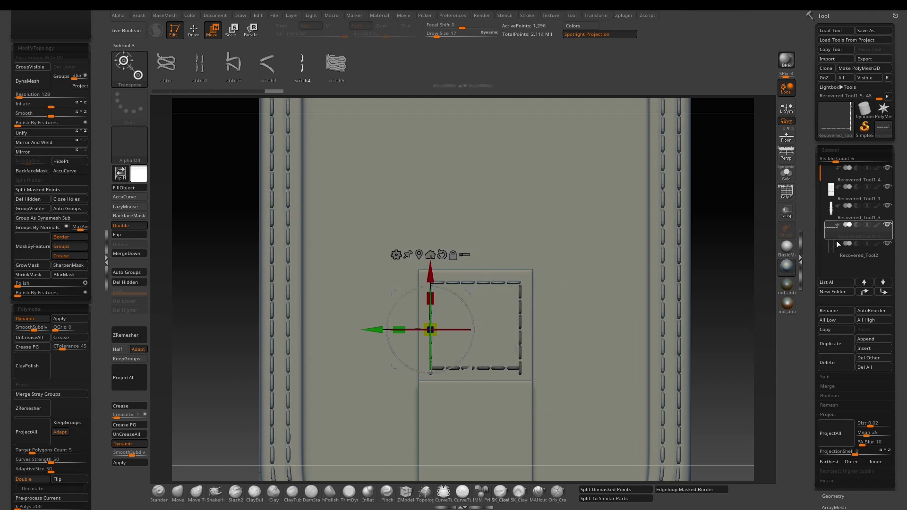
key(q)
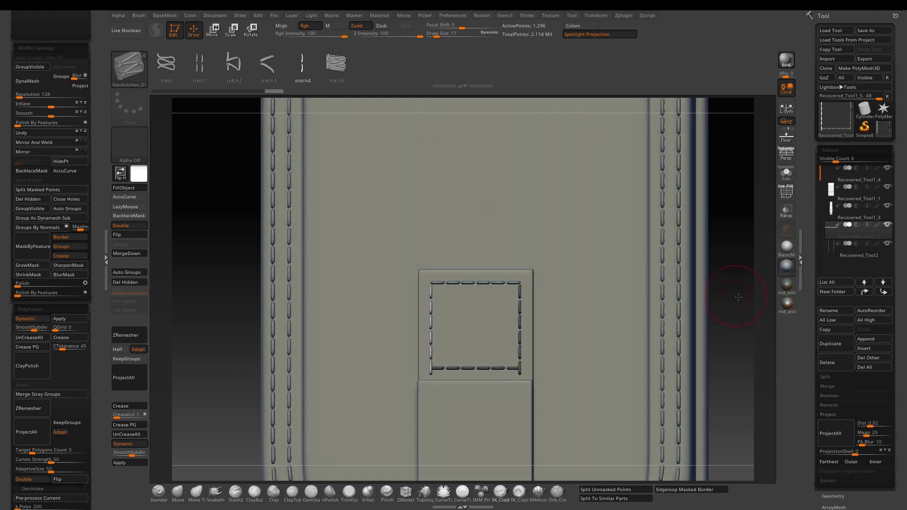
Isolate the horizontal stitches and shift the square's lower row to meet the lower ends of the side rows.
shift+drag(738, 298, 725, 302)
ctrl+shift+drag(437, 360, 511, 375)
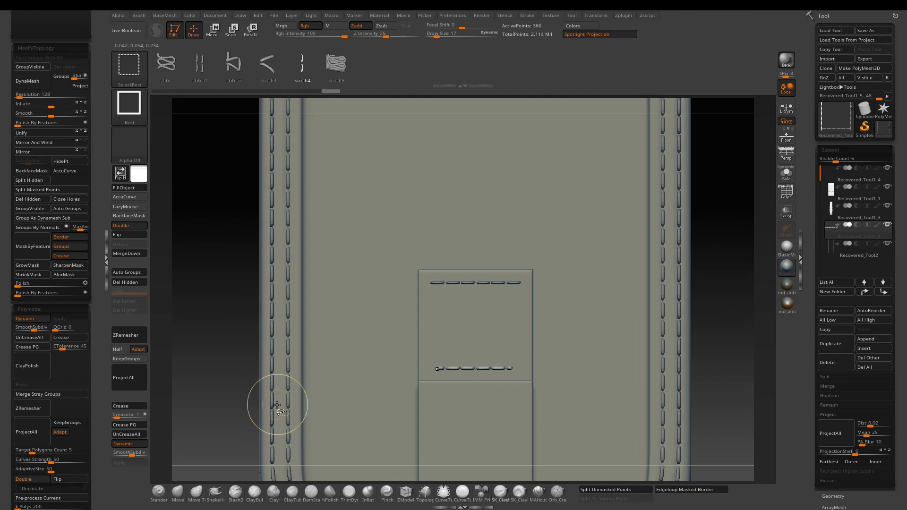
key(w)
ctrl+shift+click(726, 319)
drag(431, 280, 430, 285)
ctrl+shift+click(233, 302)
ctrl+shift+click(204, 314)
key(ctrl+z)
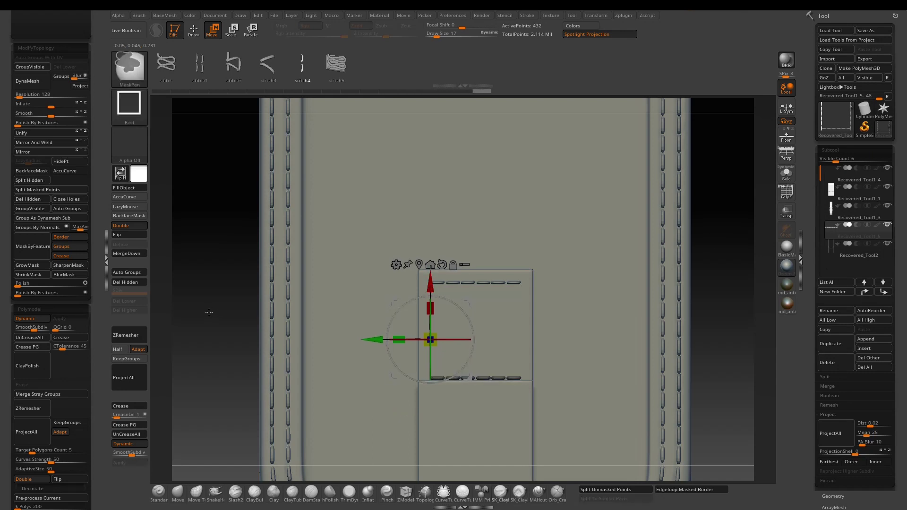
key(q)
key(w)
Select the strap subtool and split its upper stitch row into a separate subtool.
click(831, 212)
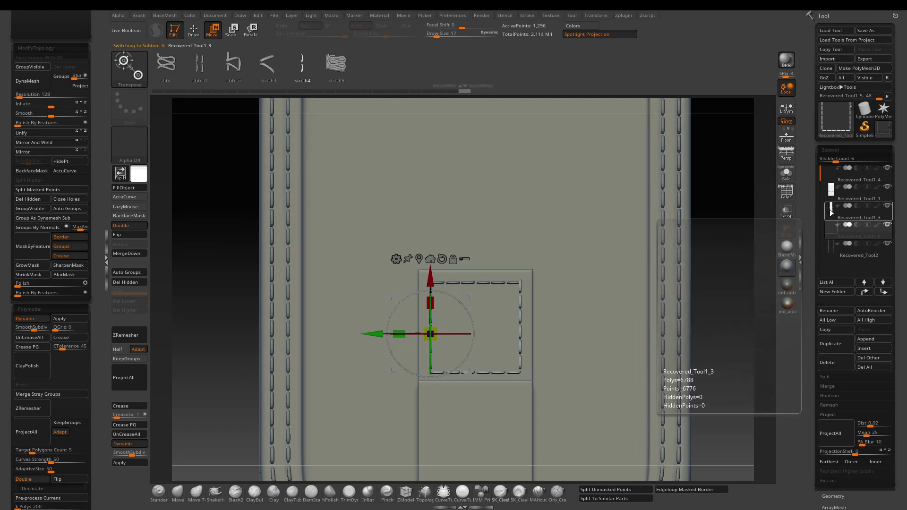
click(596, 489)
click(465, 304)
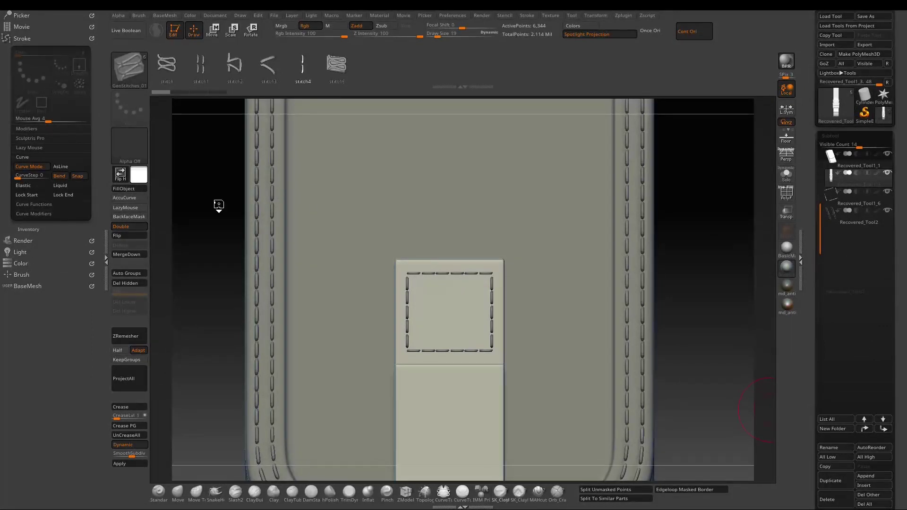
Enable AsLine for the curve stroke and lay a straight diagonal stitch row from the square's upper-left to lower-right corner.
drag(410, 277, 411, 278)
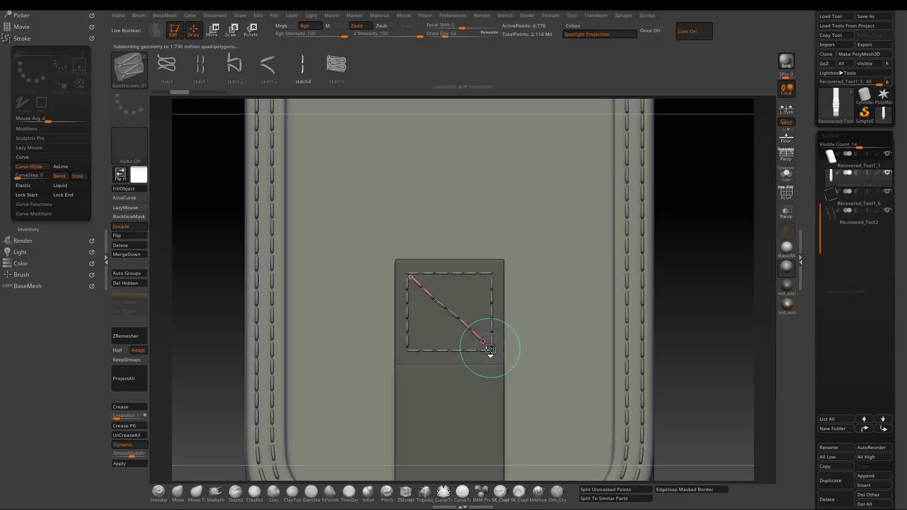
key(ctrl+z)
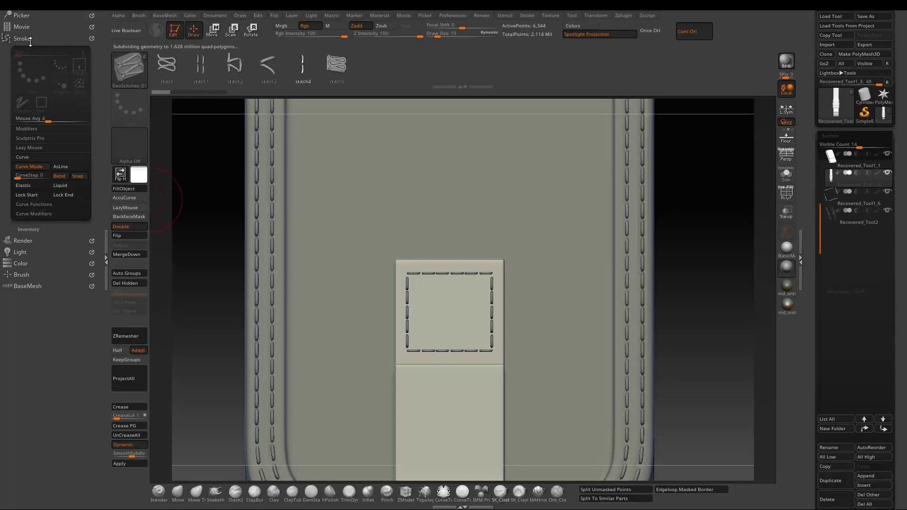
click(75, 167)
drag(411, 278, 411, 278)
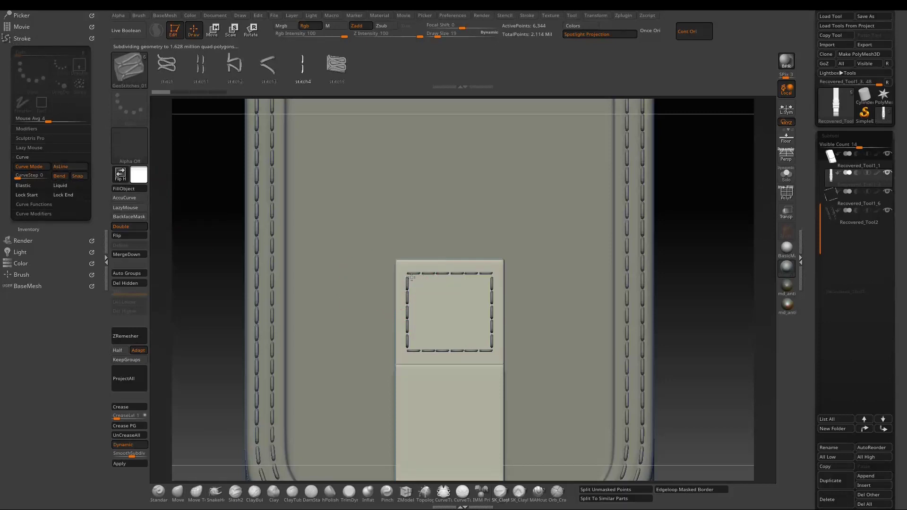
click(491, 349)
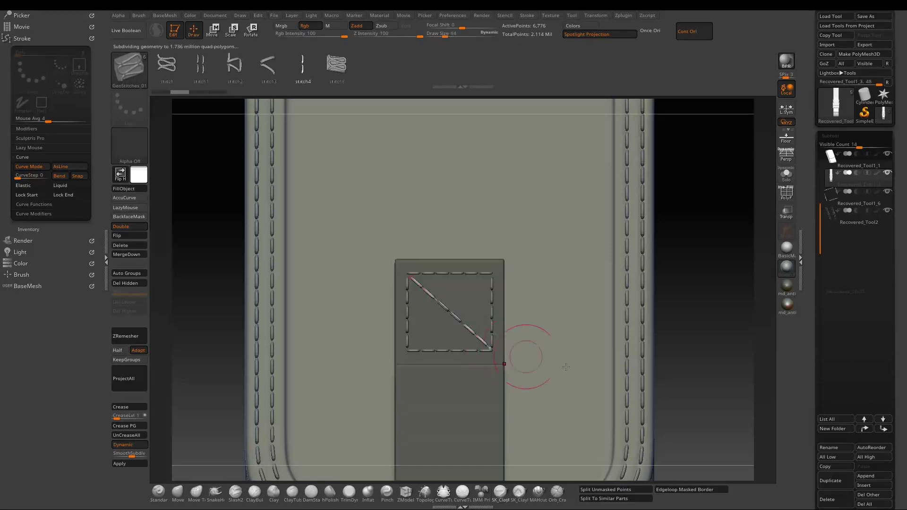
Split the diagonal stitch row from the strap into its own subtool and duplicate it.
key(w)
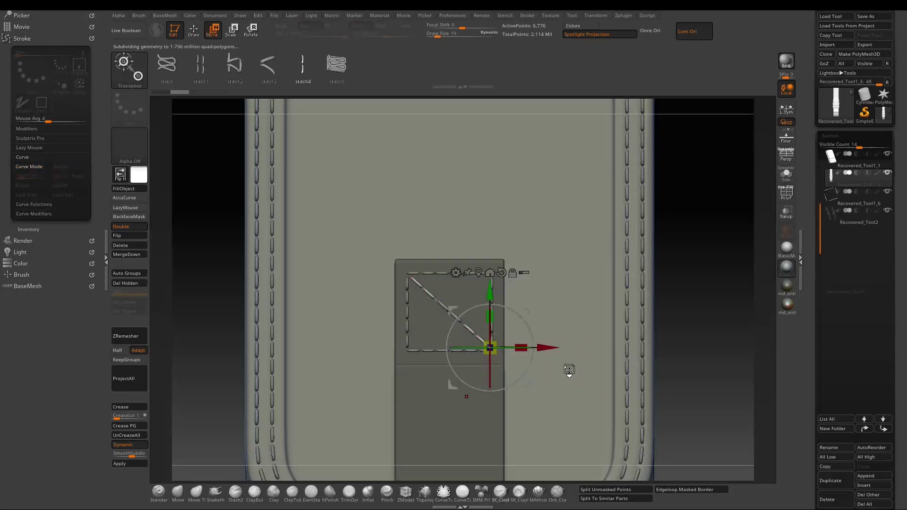
click(632, 491)
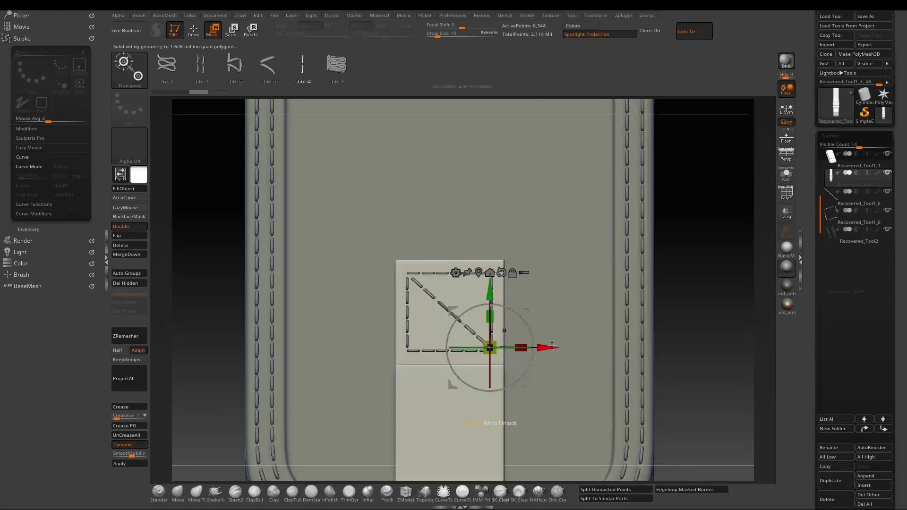
key(Down)
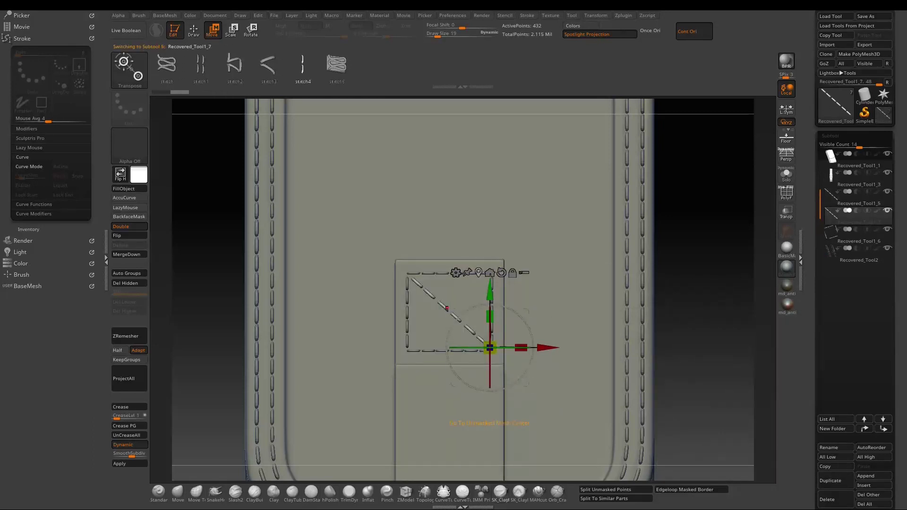
Rotate the duplicated diagonal stitch row about its centre to run between the square's opposite corners, forming an X.
click(489, 273)
drag(488, 297, 413, 223)
drag(462, 268, 467, 271)
key(q)
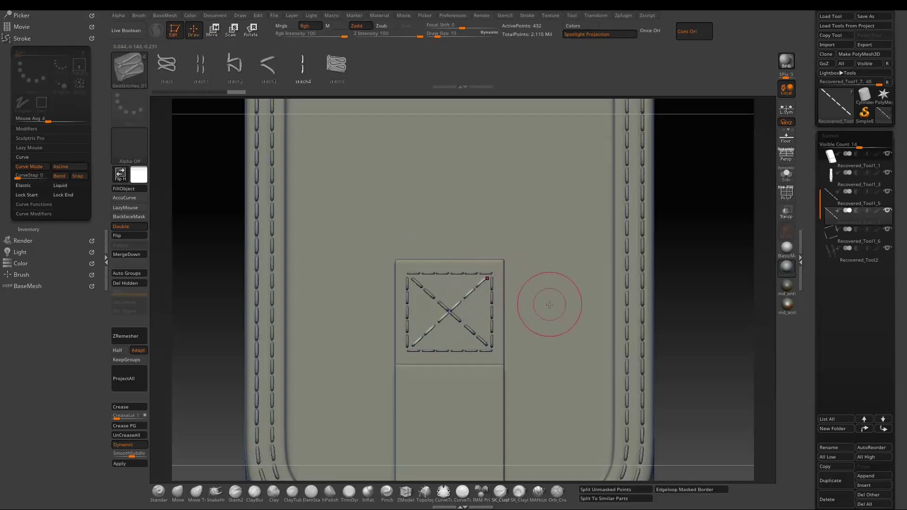
key(w)
key(q)
Select the original diagonal stitch row and nudge it slightly to seat it against the strap surface.
drag(743, 344, 709, 292)
key(w)
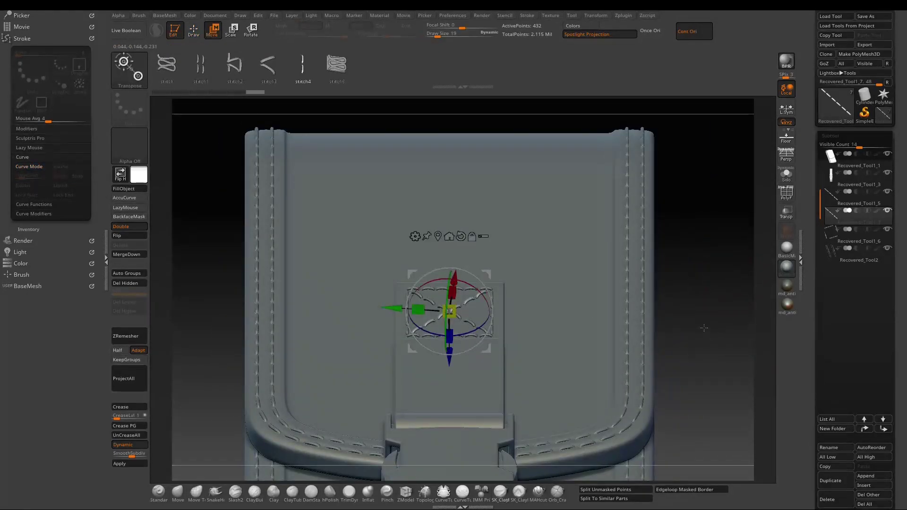
drag(716, 335, 468, 357)
alt+click(468, 375)
drag(477, 376, 478, 377)
drag(288, 268, 320, 349)
key(q)
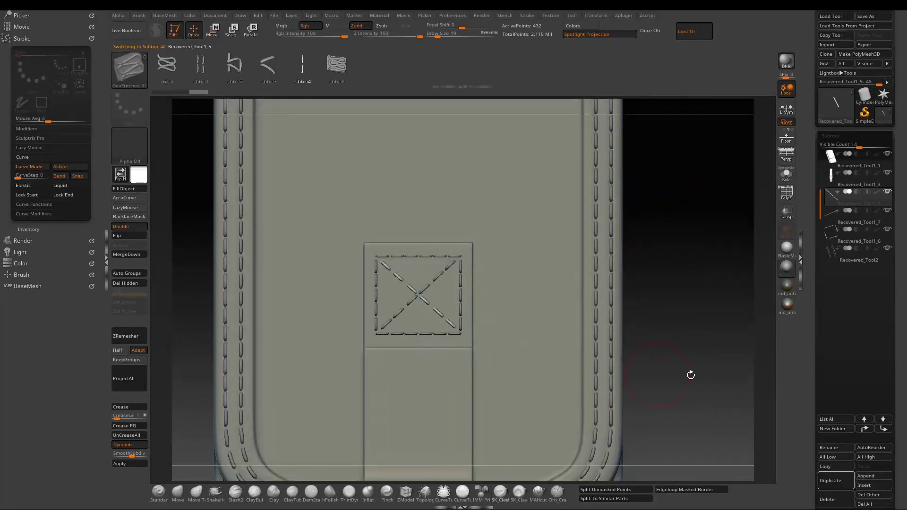
alt+drag(697, 362, 745, 339)
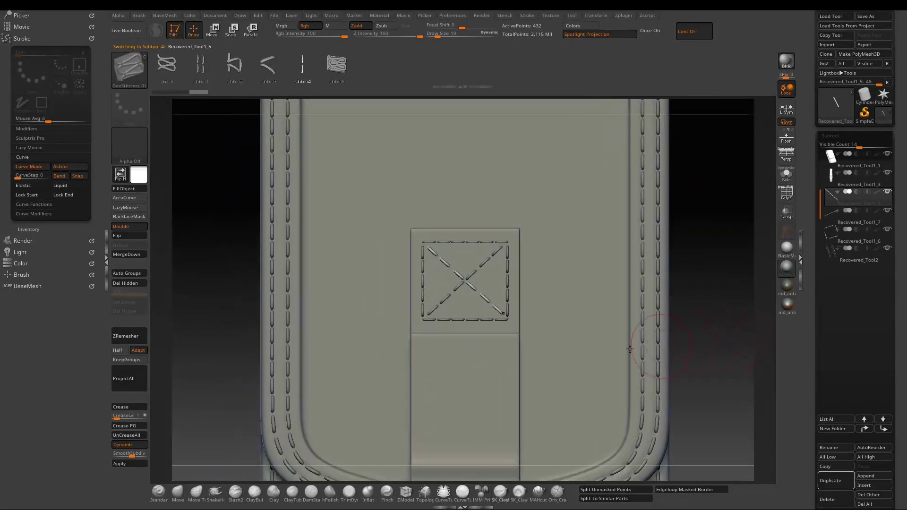
Select the pouch body at subdivision level 4 and mask its edge trim, leaving the fabric panel polygroup free.
alt+click(603, 353)
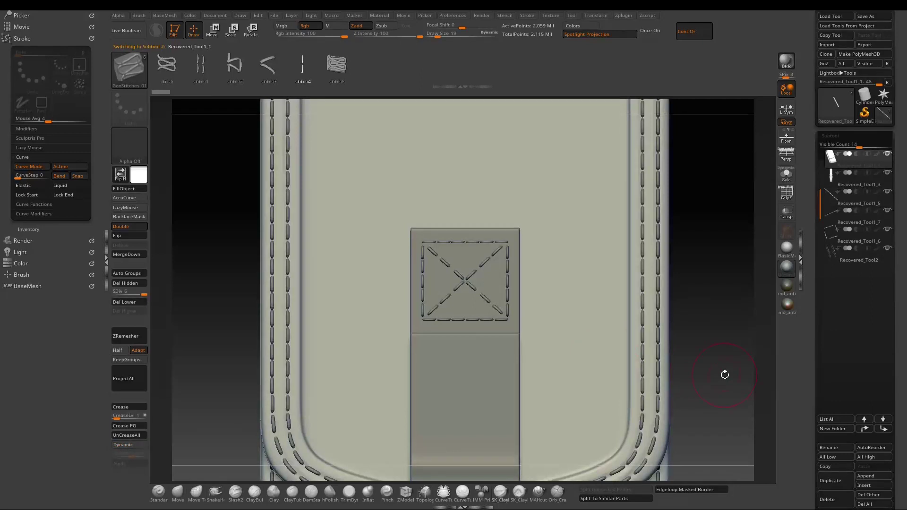
alt+drag(725, 374, 663, 236)
alt+drag(670, 371, 699, 354)
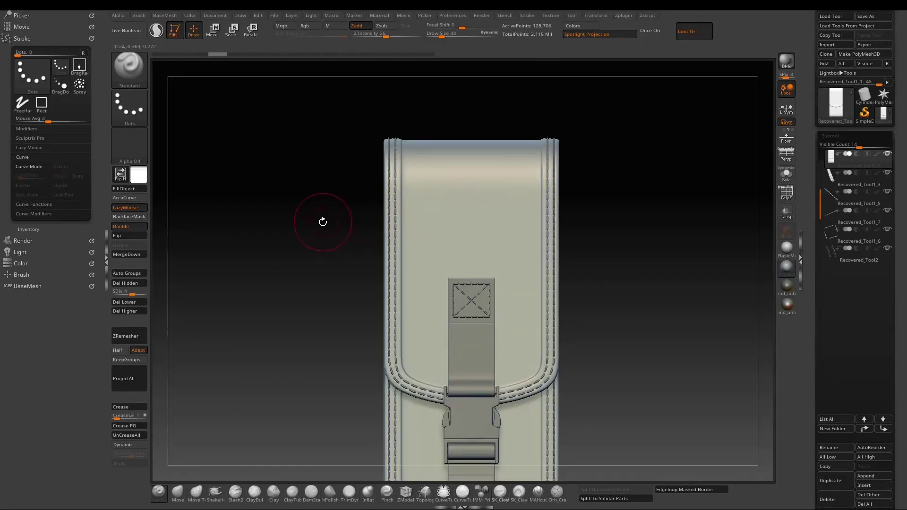
key(shift+f)
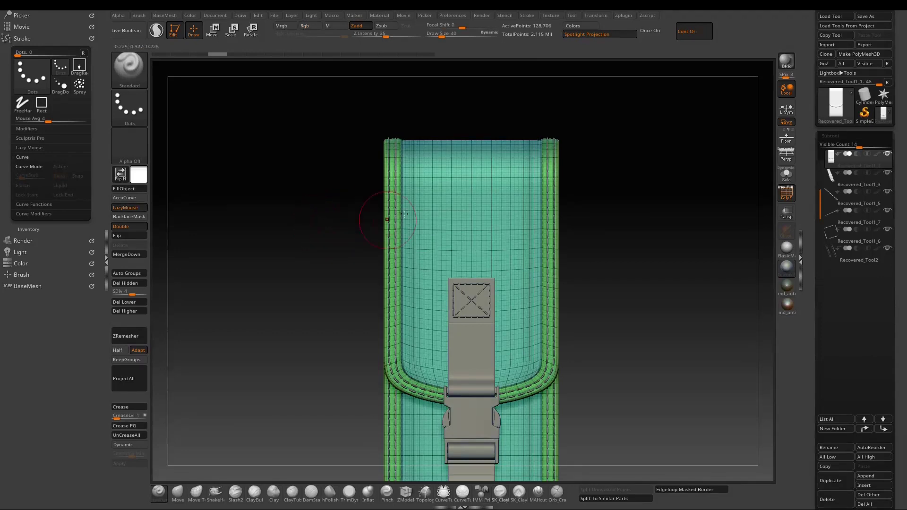
key(w)
key(shift+f)
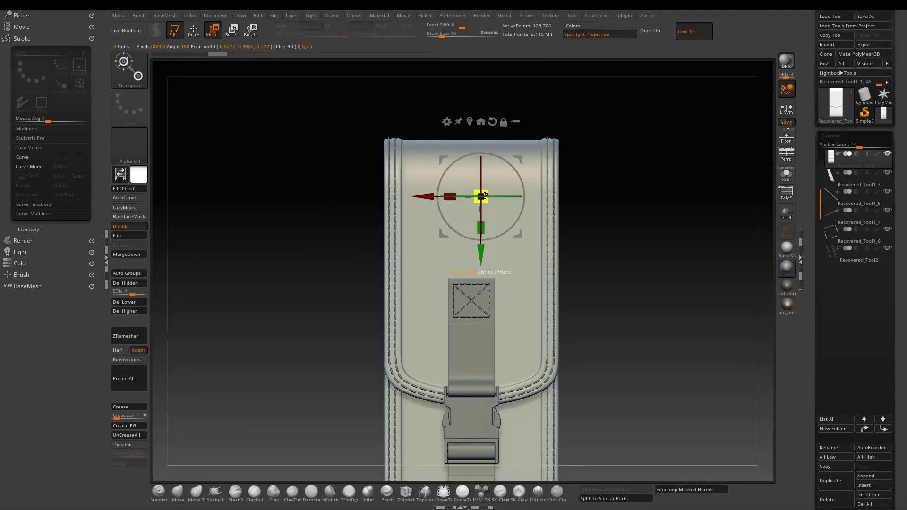
click(425, 241)
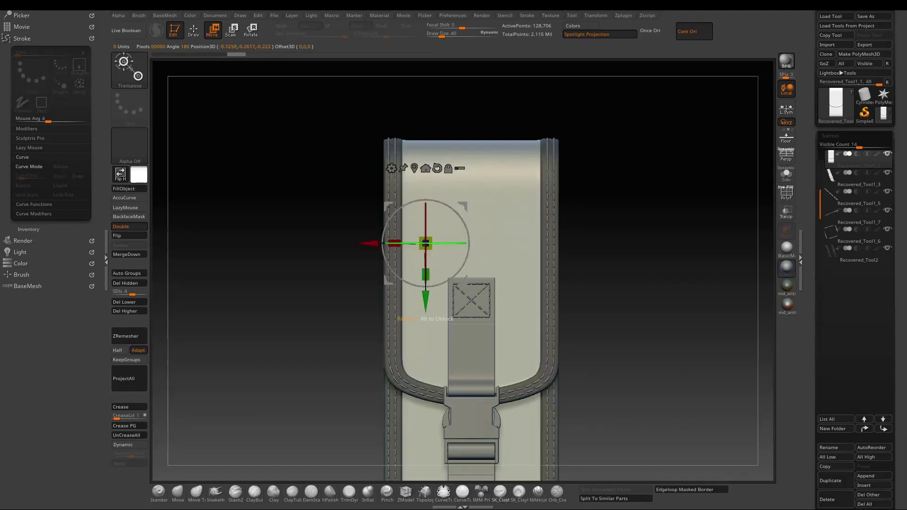
mouse_move(652, 197)
mouse_down()
mouse_move(622, 189)
mouse_move(422, 276)
mouse_move(626, 191)
mouse_move(650, 245)
mouse_move(623, 128)
mouse_move(623, 191)
mouse_move(651, 200)
mouse_up()
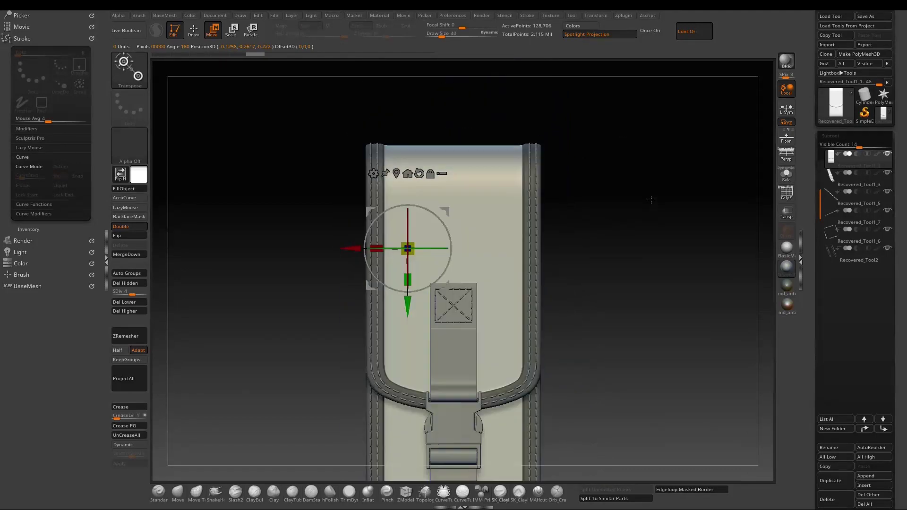
Raise the pouch to subdivision level 6 and sculpt diagonal folds into the upper flap with the Standard brush.
key(q)
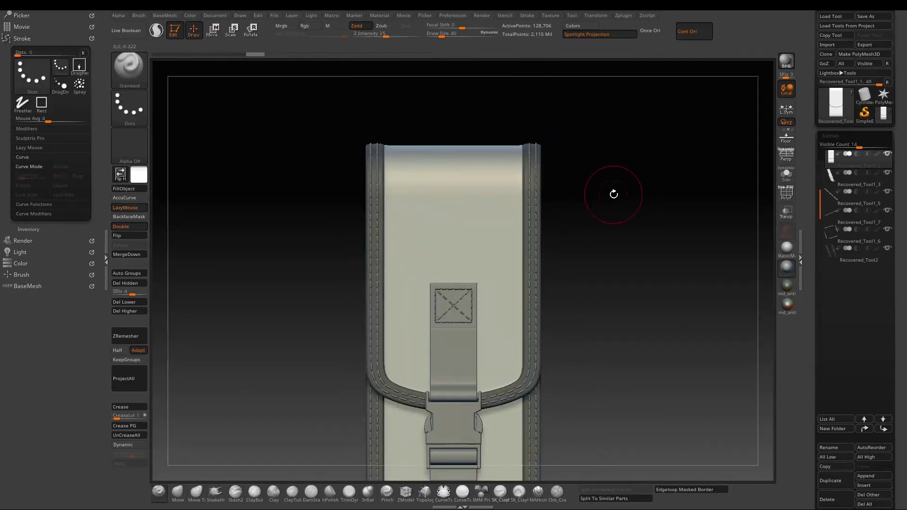
key(d)
key(d)
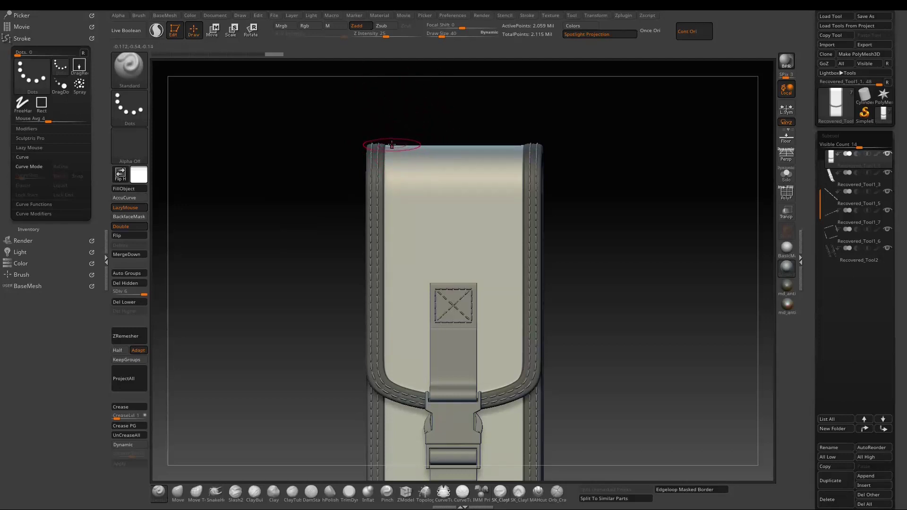
drag(328, 192, 364, 175)
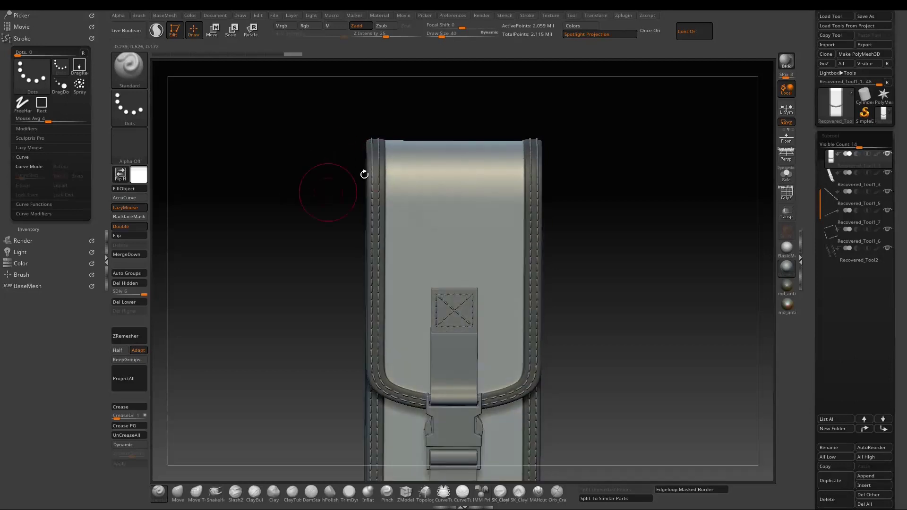
drag(417, 200, 449, 240)
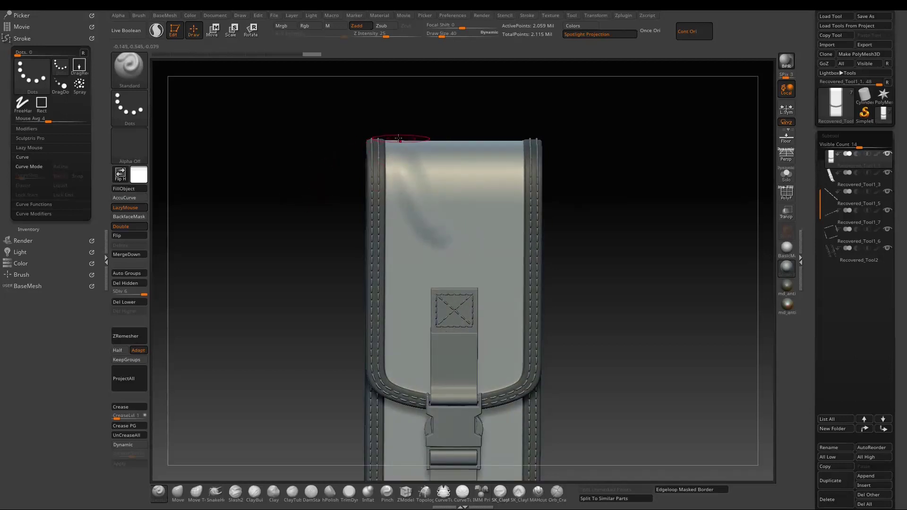
mouse_move(437, 135)
mouse_down()
mouse_move(480, 206)
mouse_move(531, 203)
mouse_move(453, 130)
mouse_move(441, 180)
mouse_move(469, 219)
mouse_up()
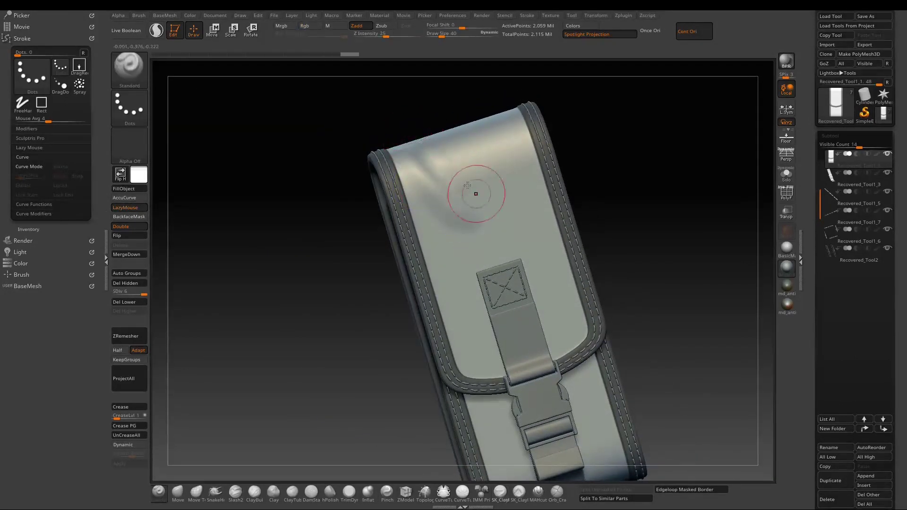
Sculpt further diagonal folds across the upper flap, undoing one stroke, and smooth their edges.
mouse_move(444, 137)
mouse_down()
mouse_move(455, 168)
mouse_move(444, 170)
mouse_move(537, 212)
mouse_up()
key(ctrl+z)
shift+drag(468, 182, 429, 160)
right_drag(431, 153, 447, 145)
shift+drag(447, 145, 443, 133)
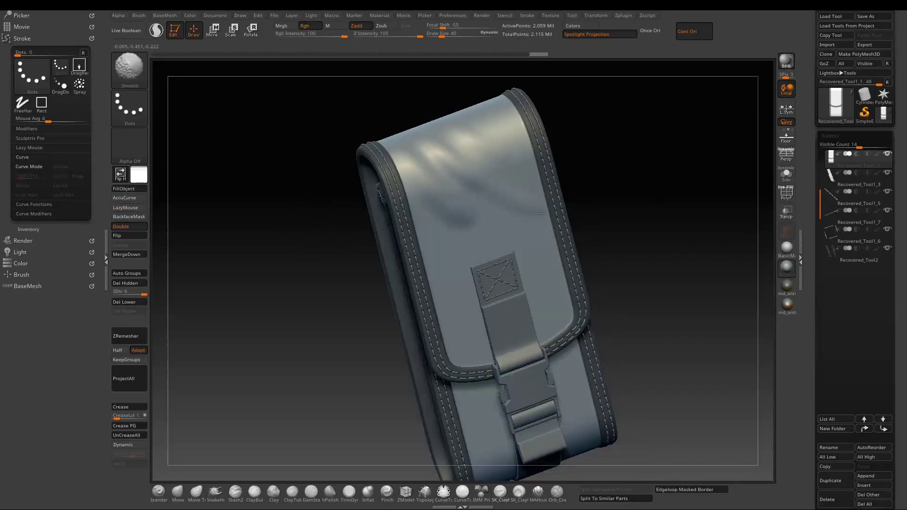
Sculpt and smooth slanted folds on the pouch's lower front on both sides of the strap.
mouse_move(662, 185)
mouse_down()
mouse_move(649, 189)
mouse_move(688, 141)
mouse_move(695, 80)
mouse_up()
drag(553, 395, 532, 342)
mouse_move(544, 373)
shift+mouse_down()
mouse_move(559, 392)
mouse_move(528, 347)
shift+mouse_up()
mouse_move(528, 347)
shift+mouse_down()
mouse_move(544, 373)
mouse_move(536, 359)
shift+mouse_up()
drag(531, 299, 559, 351)
shift+drag(558, 351, 531, 312)
mouse_move(454, 331)
mouse_down()
mouse_move(421, 397)
mouse_move(452, 368)
mouse_move(421, 369)
mouse_up()
ctrl+right_drag(420, 376, 419, 376)
scroll(419, 377, up, 3)
key(shift)
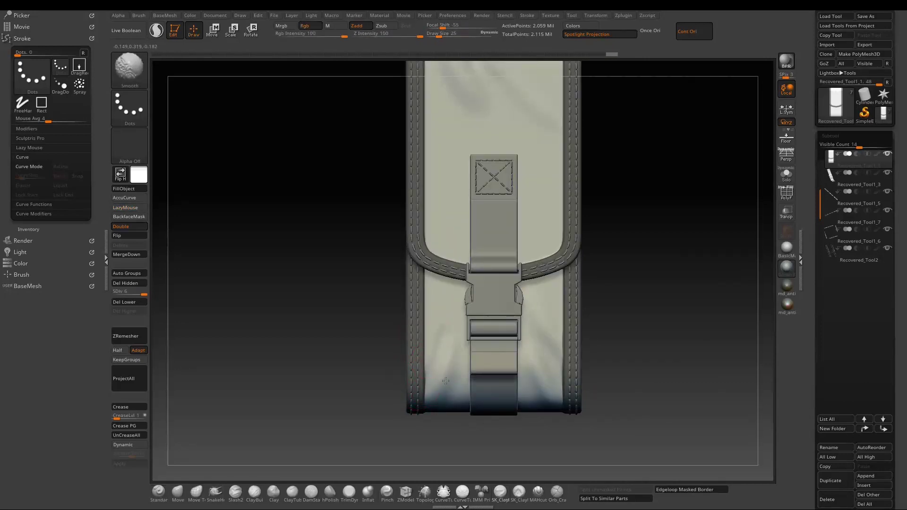
Sculpt a short fold at the flap's right edge beside the stitched square.
alt+right_drag(540, 188, 547, 257)
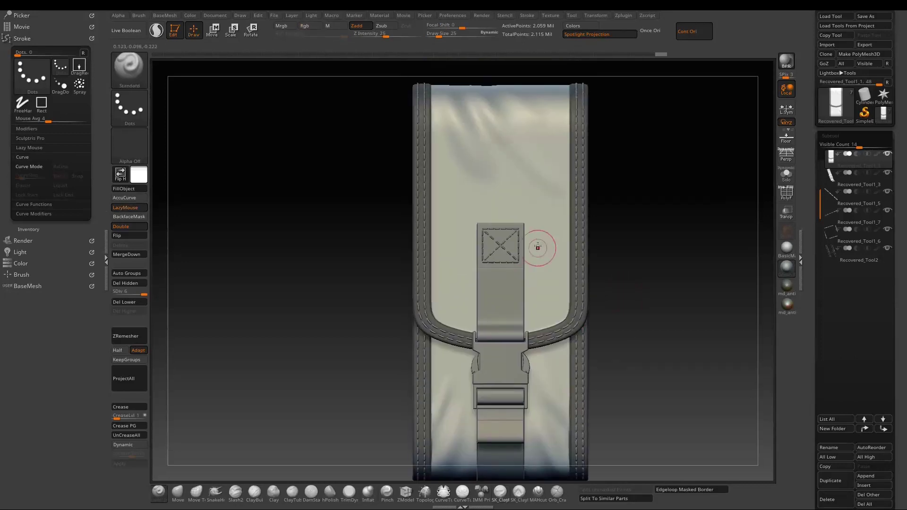
drag(574, 263, 545, 223)
key(l)
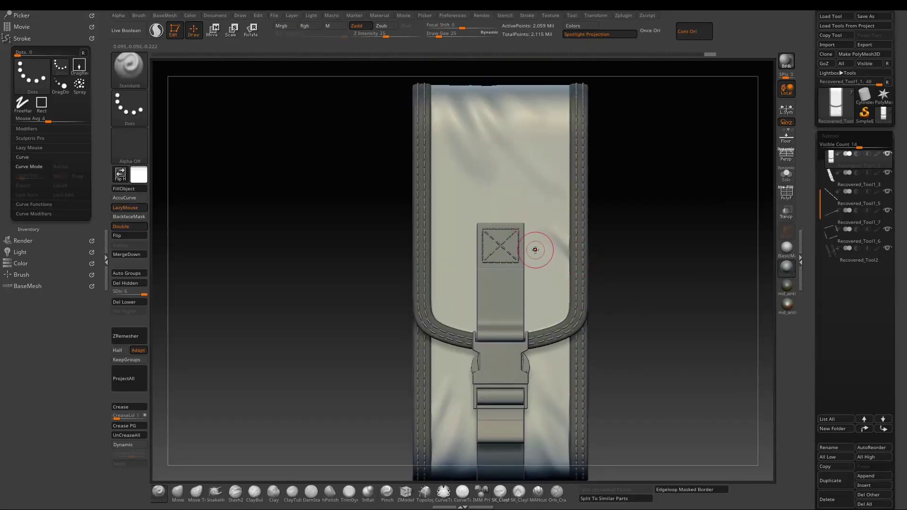
Load the Smooth Stronger brush from the LightBox brush library as the smoothing brush.
key(comma)
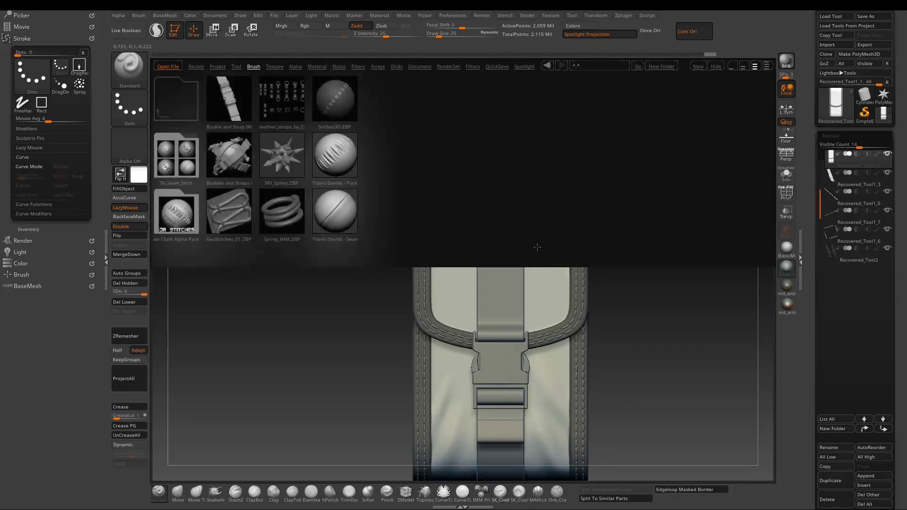
click(254, 65)
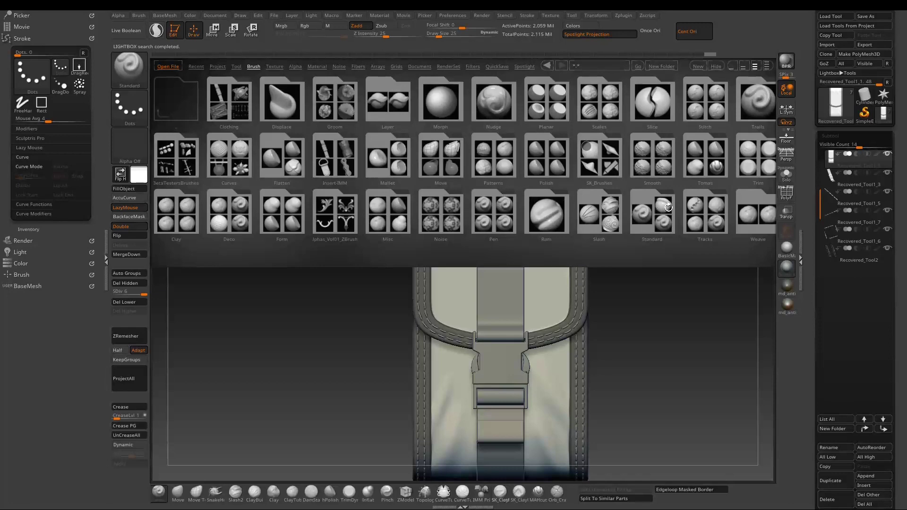
drag(660, 214, 613, 217)
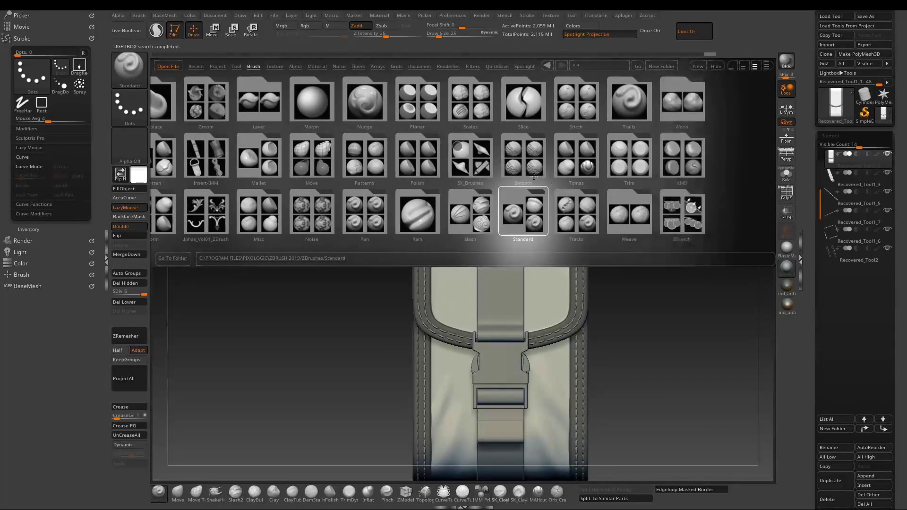
double_click(395, 161)
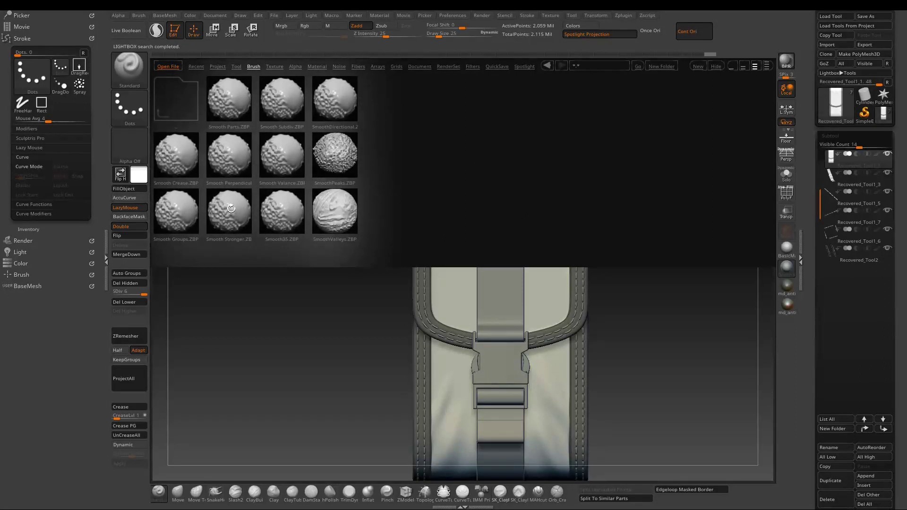
double_click(230, 215)
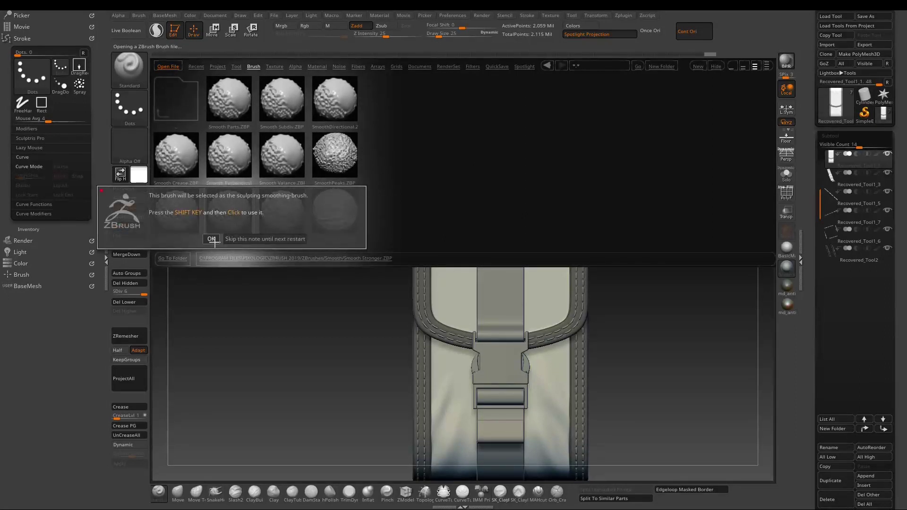
click(211, 239)
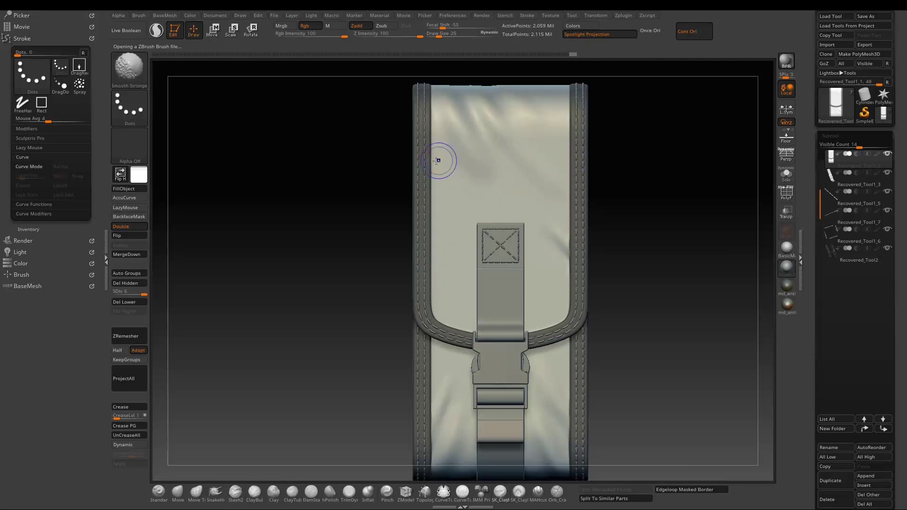
Sculpt small creases along the flap's left and right edges and soften them with the Smooth Stronger brush.
key(shift)
key(shift)
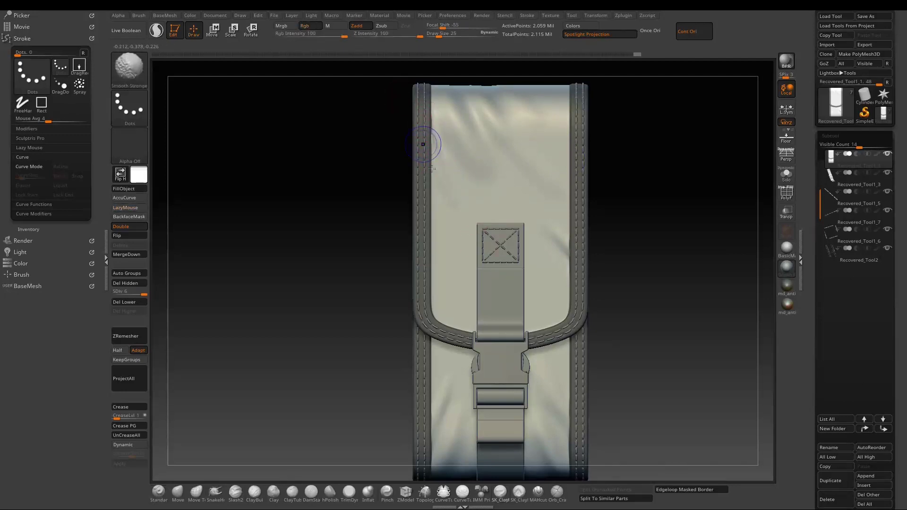
key(shift)
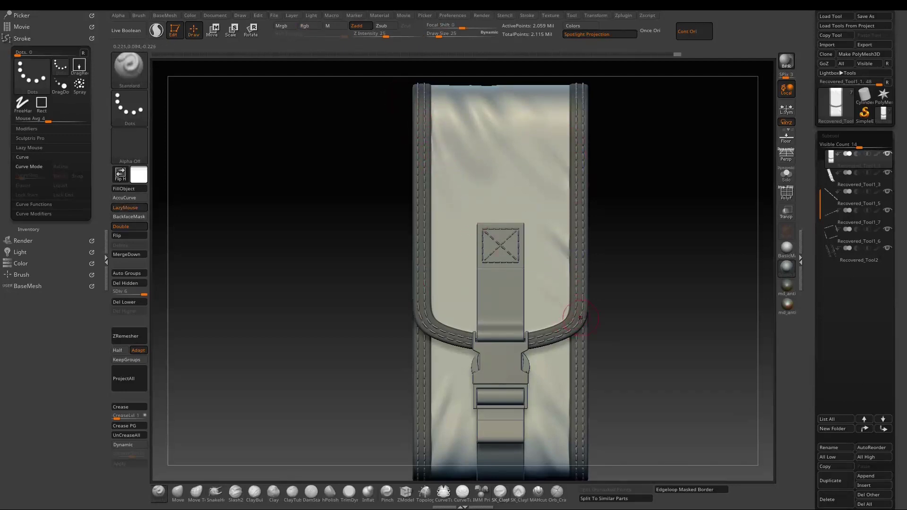
key(shift)
mouse_move(449, 276)
shift+mouse_down()
mouse_move(448, 295)
mouse_move(438, 294)
shift+mouse_up()
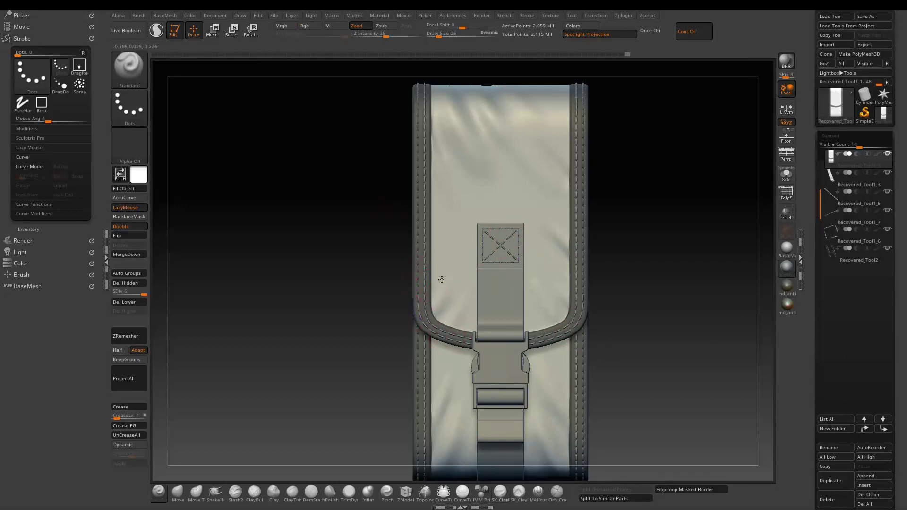
key(shift)
key(shift)
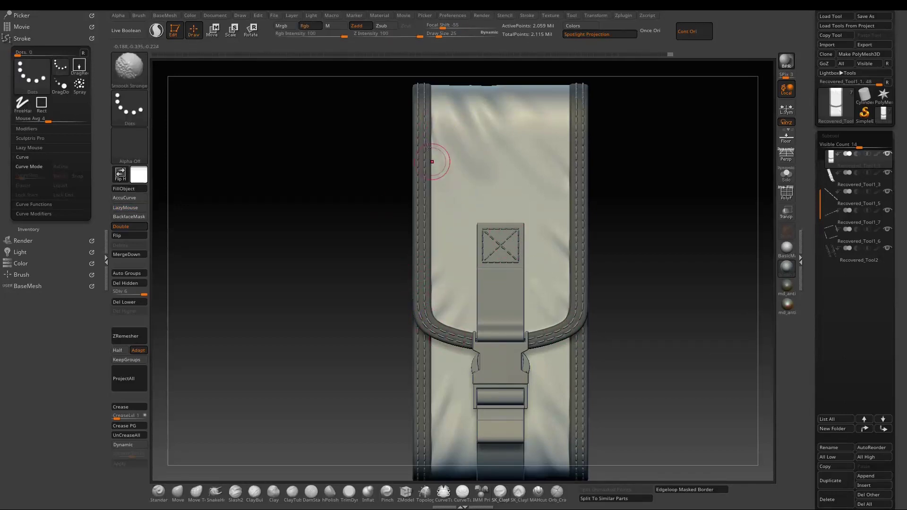
Refine the flap's folds from several angles, extending creases beside the strap and blending them with the Smooth Stronger brush.
mouse_move(632, 136)
mouse_down()
mouse_move(605, 210)
mouse_move(487, 208)
mouse_move(509, 230)
mouse_move(496, 222)
mouse_up()
key(shift)
mouse_move(406, 212)
mouse_down()
mouse_move(399, 222)
mouse_move(416, 236)
mouse_up()
key(shift)
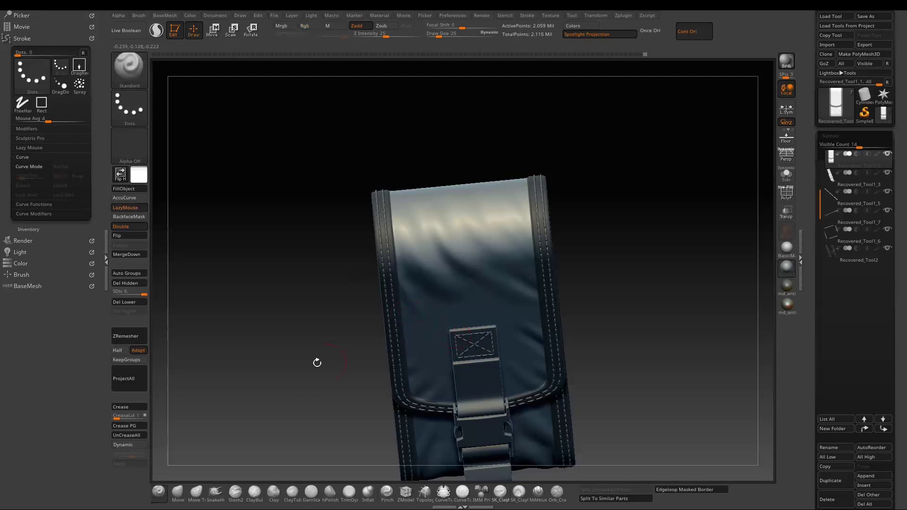
drag(317, 362, 320, 378)
shift+drag(429, 305, 437, 310)
key(shift)
mouse_move(498, 327)
shift+mouse_down()
mouse_move(496, 315)
mouse_move(488, 347)
shift+mouse_up()
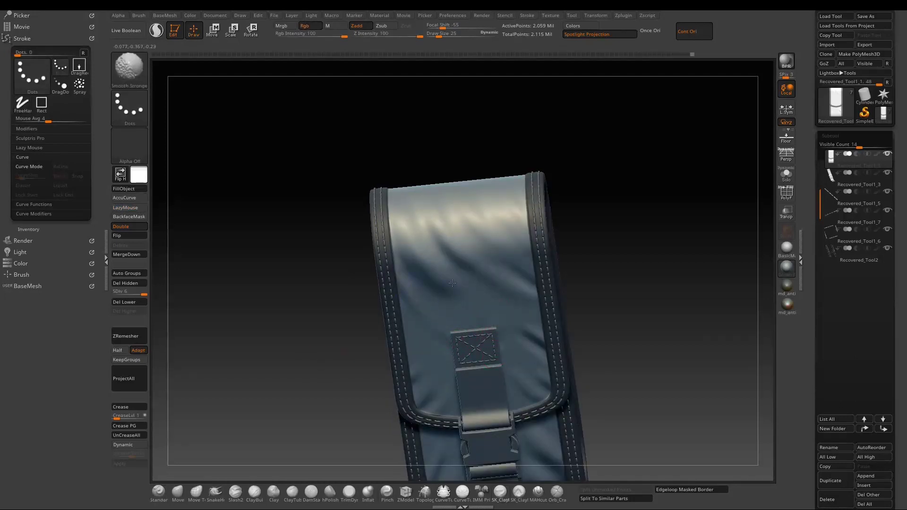
shift+drag(619, 279, 599, 260)
alt+drag(569, 457, 605, 259)
alt+drag(600, 189, 619, 265)
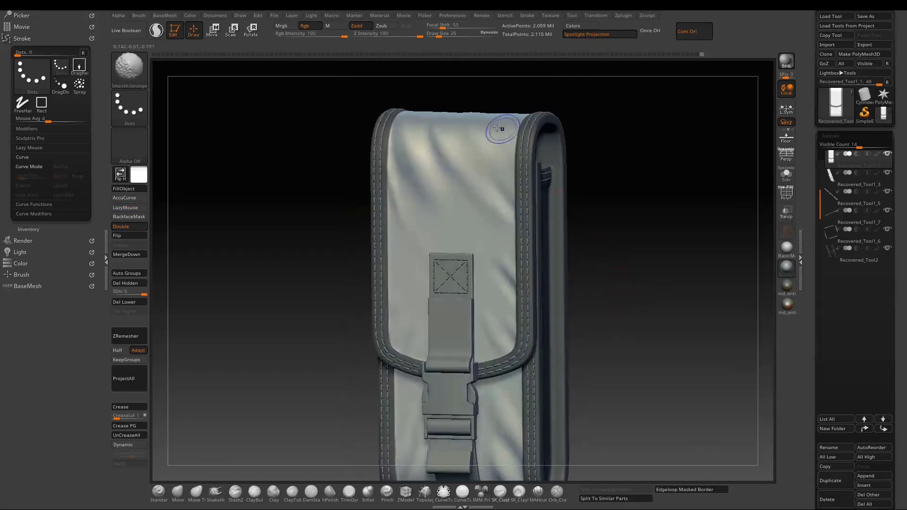
Soften the creases along the left side of the pouch's flap with the Smooth Stronger brush.
shift+drag(393, 203, 404, 221)
key(shift)
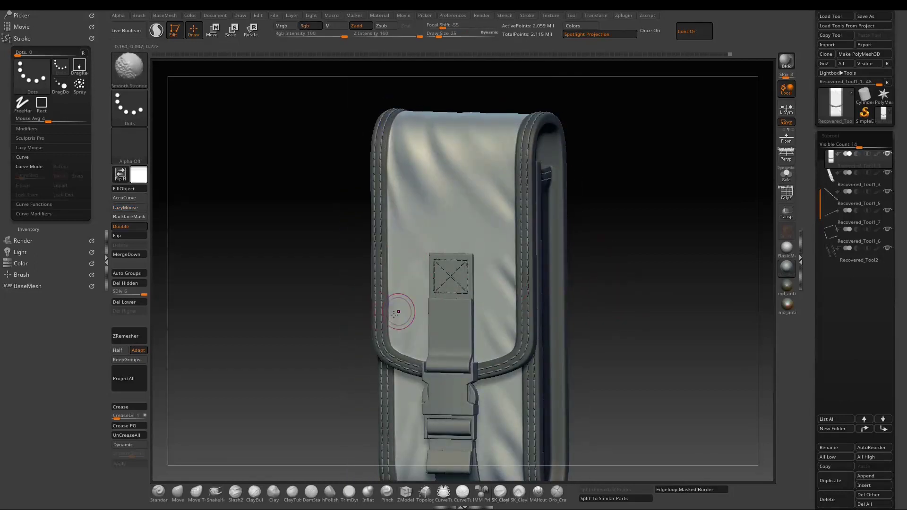
drag(365, 313, 378, 303)
mouse_move(586, 269)
alt+mouse_down()
mouse_move(604, 214)
mouse_move(612, 229)
mouse_move(644, 222)
mouse_move(617, 222)
alt+mouse_up()
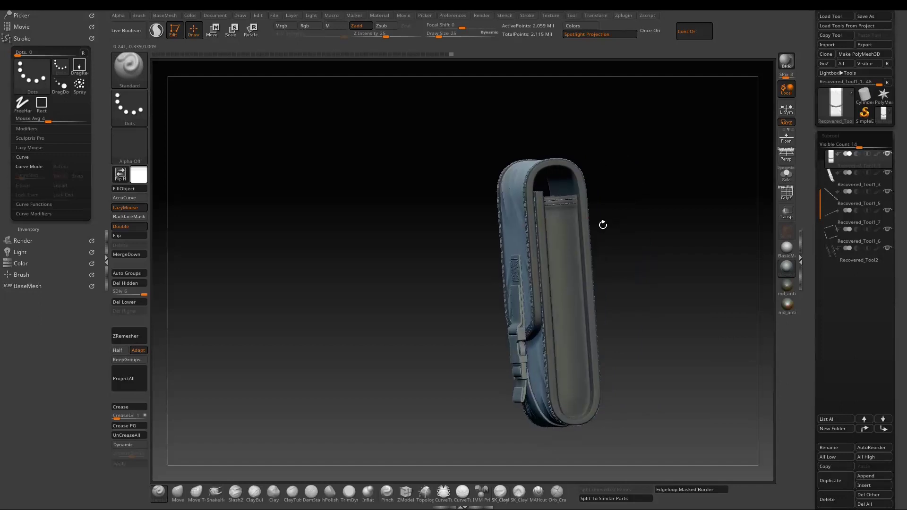
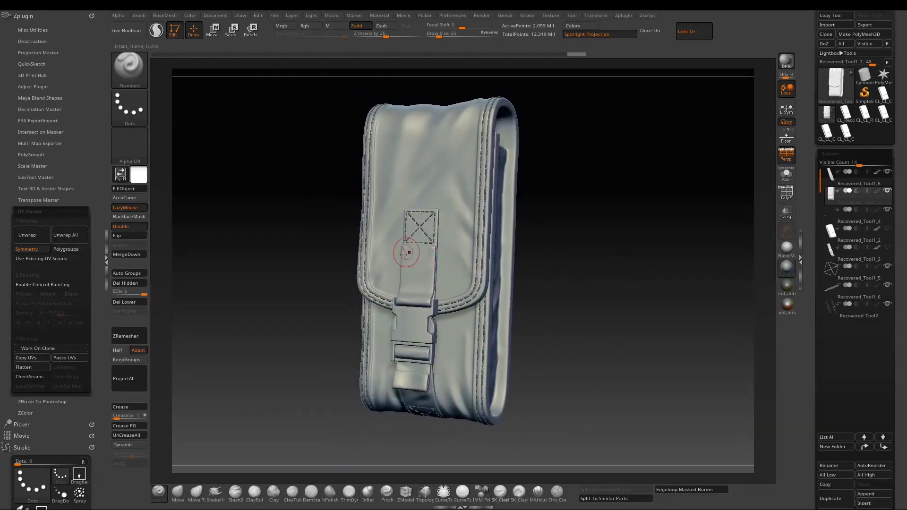
Set the pouch body to subdivision level 1 and freeze its subdivision levels.
mouse_move(610, 220)
mouse_down()
mouse_move(594, 282)
mouse_move(613, 279)
mouse_move(601, 261)
mouse_move(640, 257)
mouse_up()
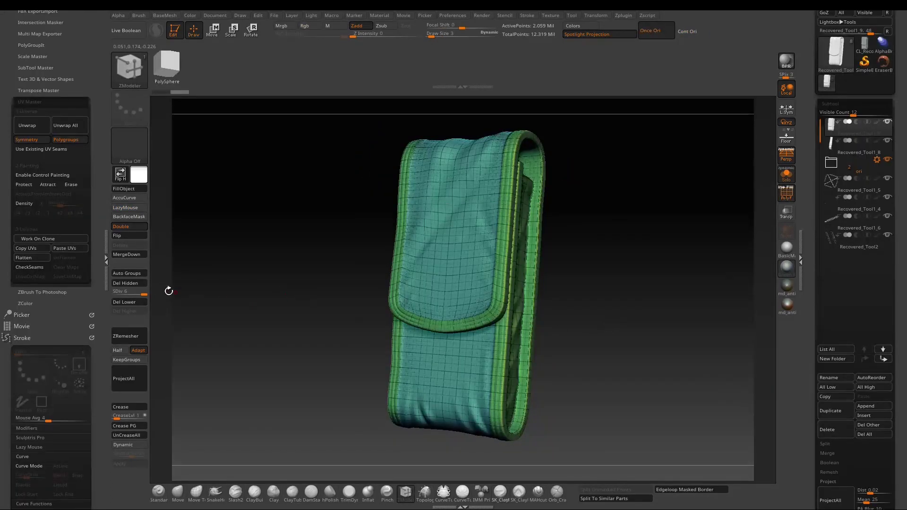
click(114, 292)
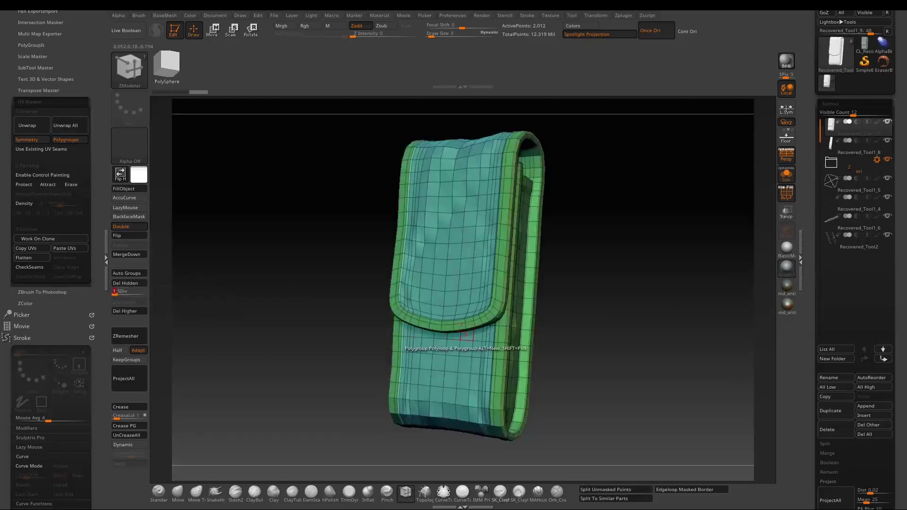
drag(810, 292, 816, 215)
scroll(816, 215, down, 1)
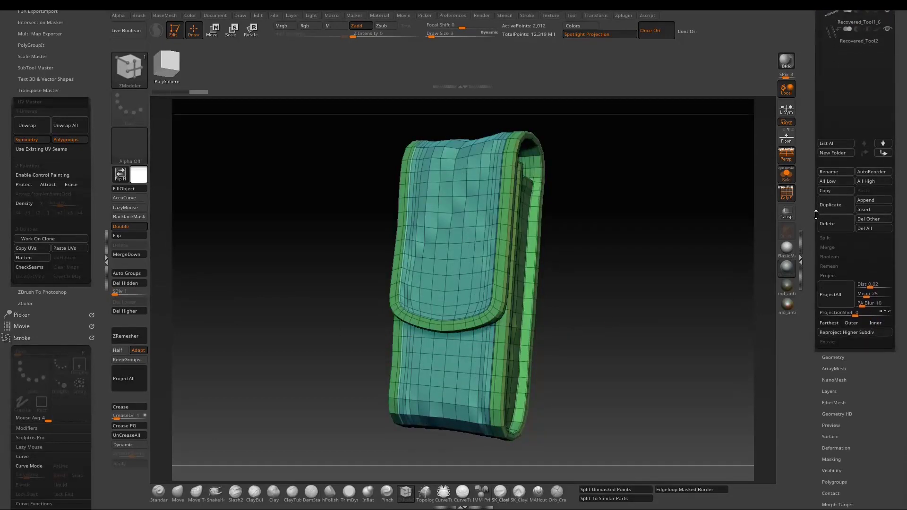
click(826, 357)
drag(818, 299, 817, 371)
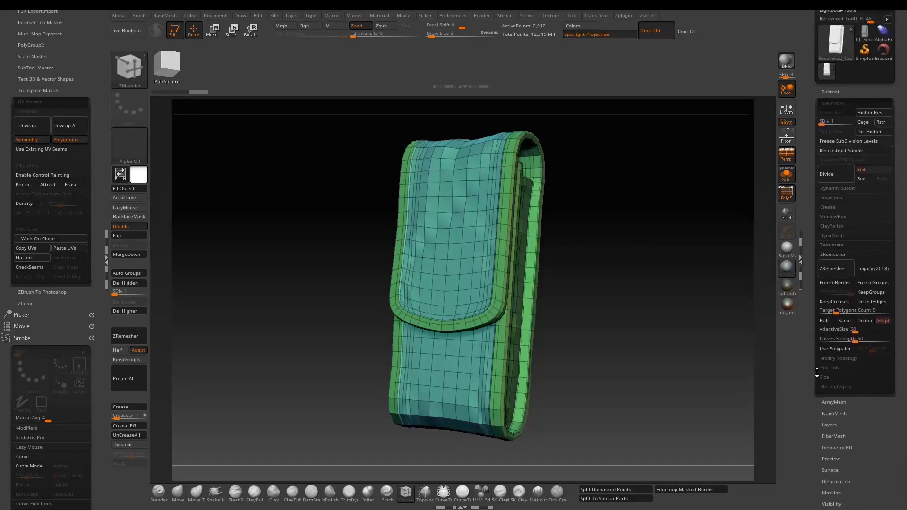
click(852, 140)
Assign a new polygroup to the narrow polygon loop inside the flap's border using ZModeler's PolyGroup action with the Polyloop & Polygroup target.
mouse_move(573, 266)
mouse_down()
mouse_move(520, 378)
mouse_move(449, 449)
mouse_up()
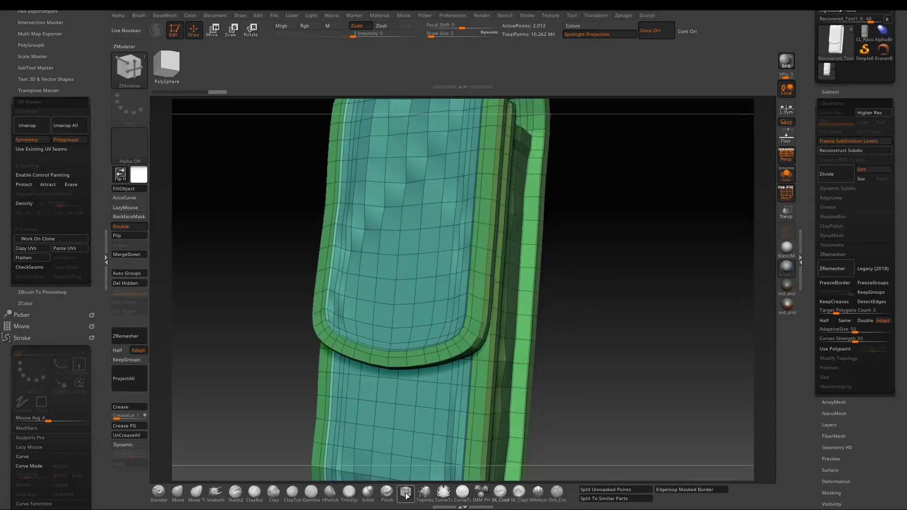
drag(569, 262, 472, 273)
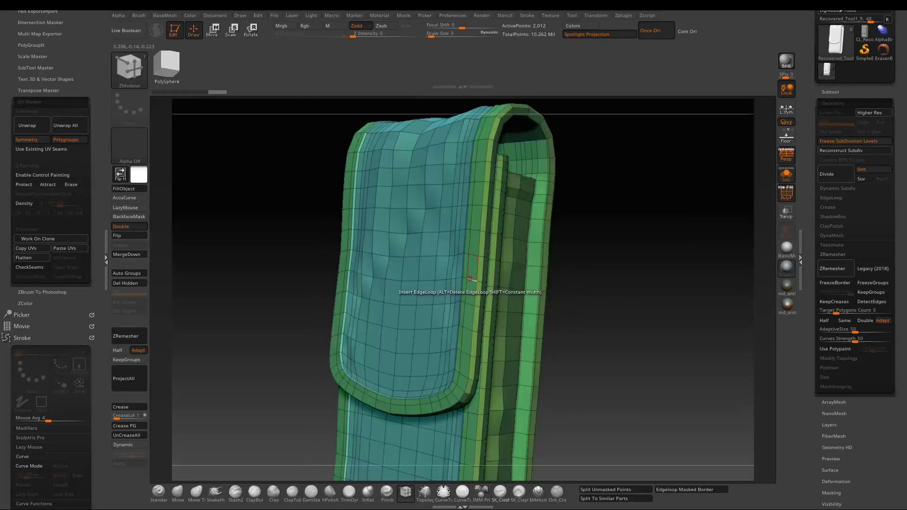
key(space)
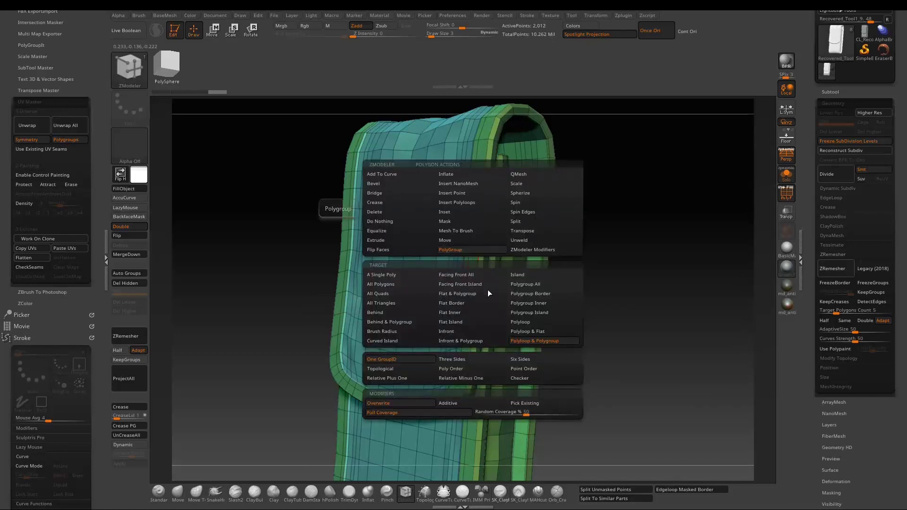
click(523, 341)
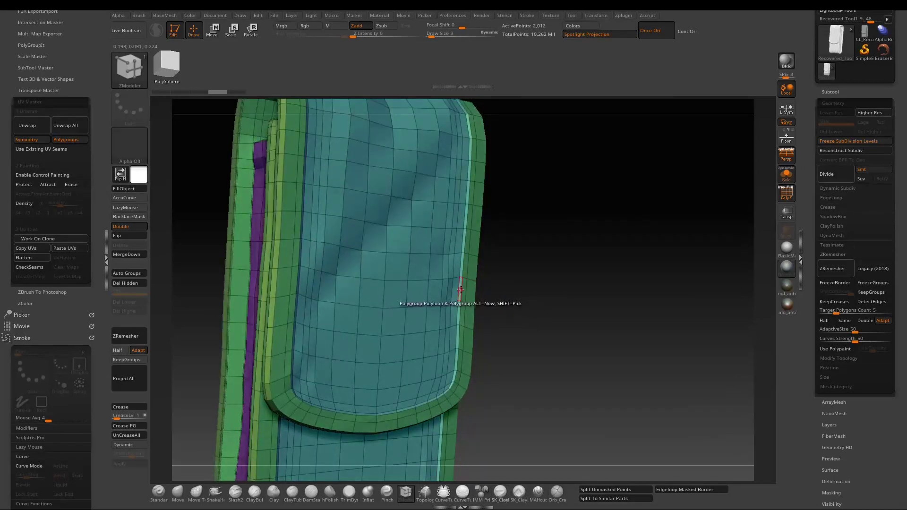
click(461, 289)
drag(568, 328, 558, 374)
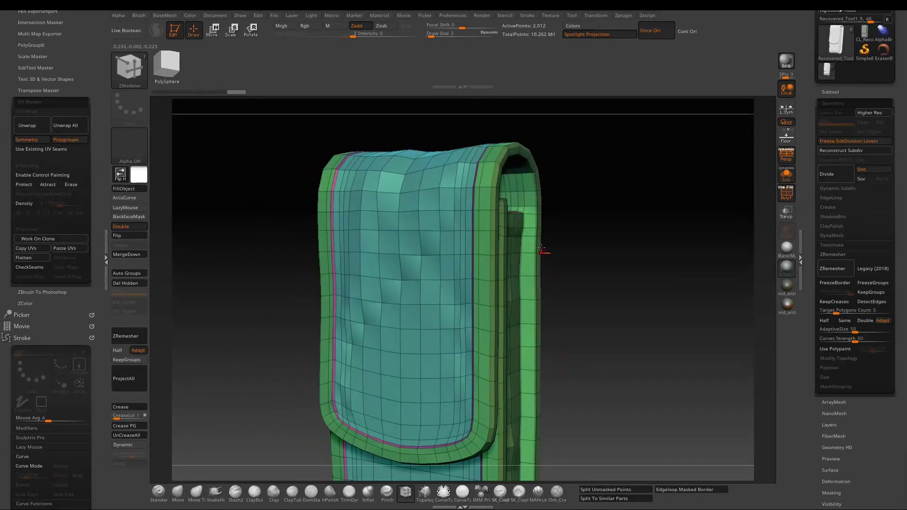
Give the upper end of the side panel below the pouch's opening its own polygroup on both sides.
drag(529, 247, 585, 287)
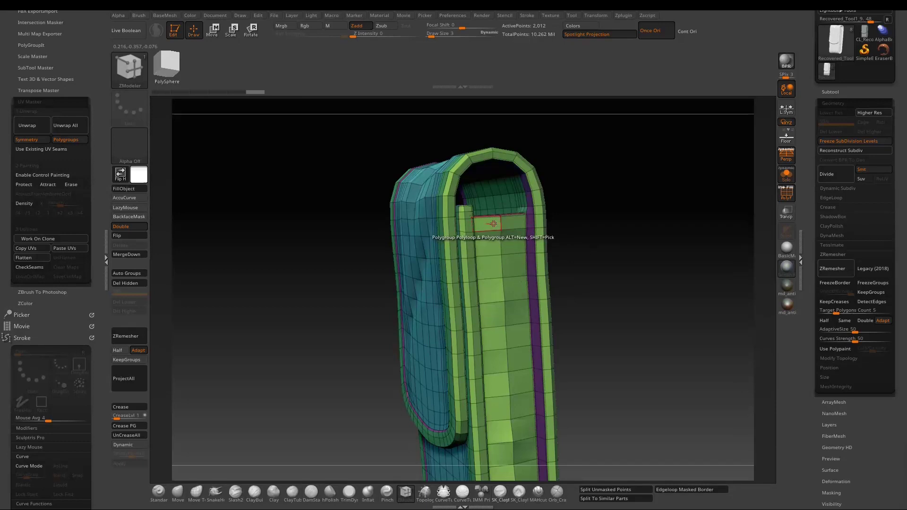
alt+drag(494, 224, 519, 227)
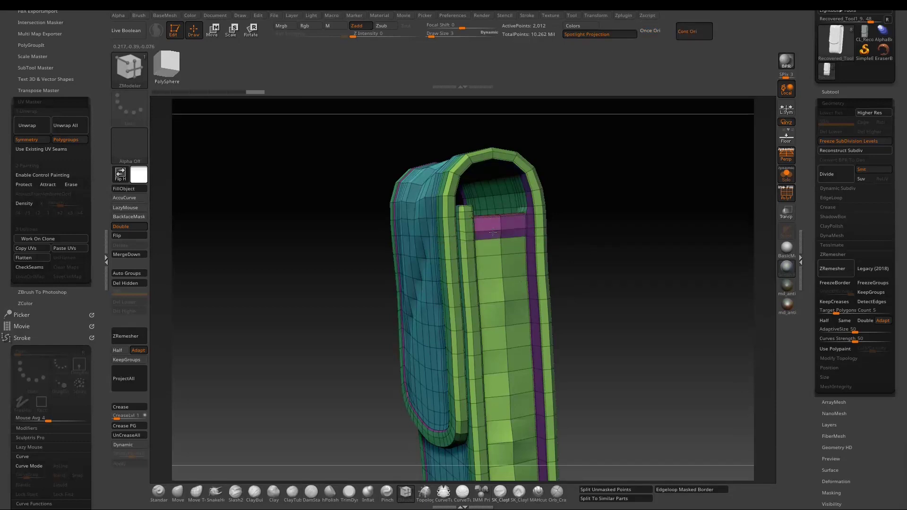
drag(588, 282, 468, 217)
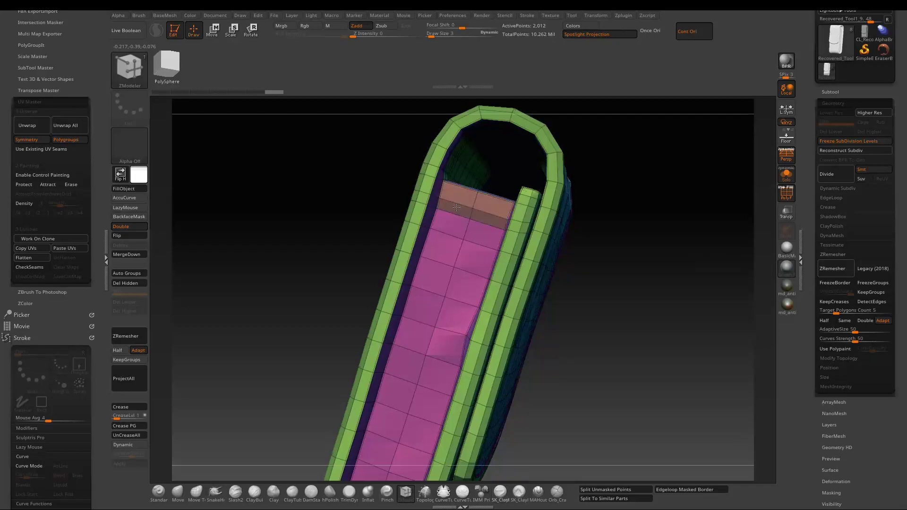
drag(619, 292, 328, 210)
mouse_move(373, 285)
mouse_down()
mouse_move(376, 207)
mouse_move(378, 271)
mouse_move(393, 289)
mouse_move(379, 284)
mouse_up()
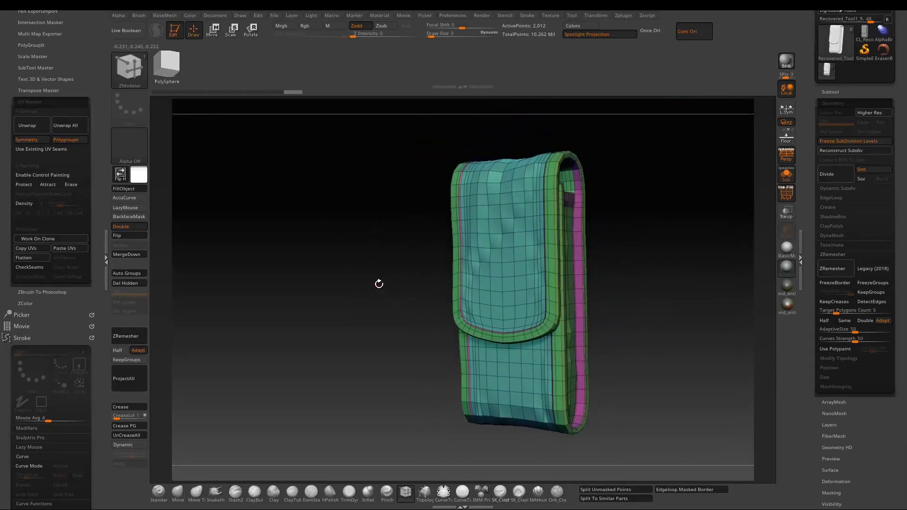
Unwrap a UV Master clone of the pouch with Symmetry and Polygroups enabled, and flatten it to show the UV islands.
click(44, 239)
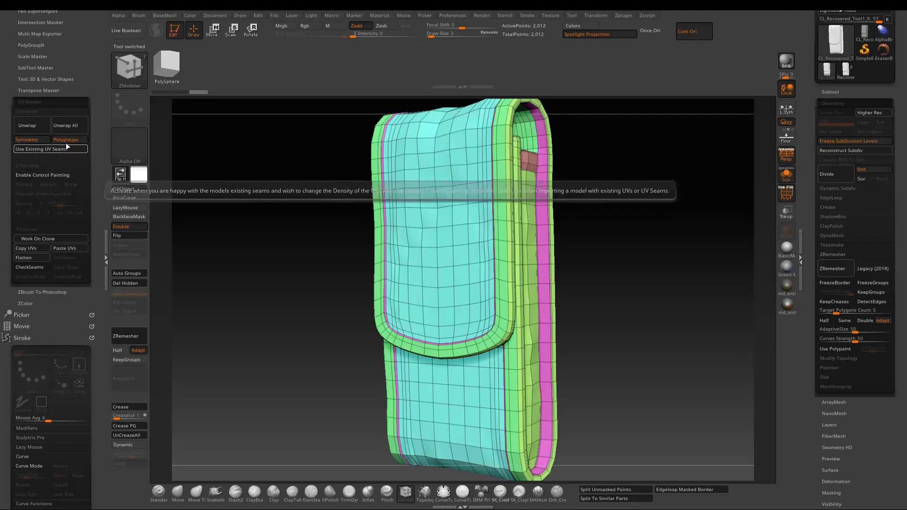
click(34, 127)
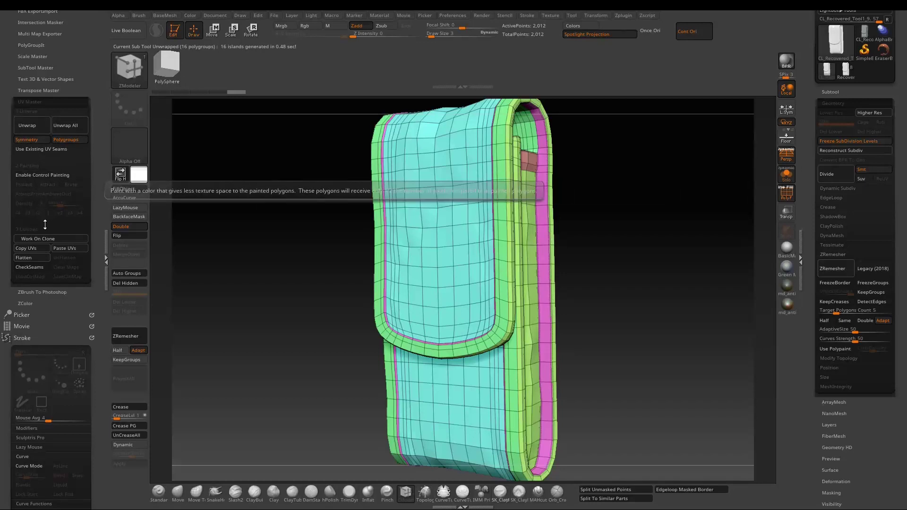
click(38, 259)
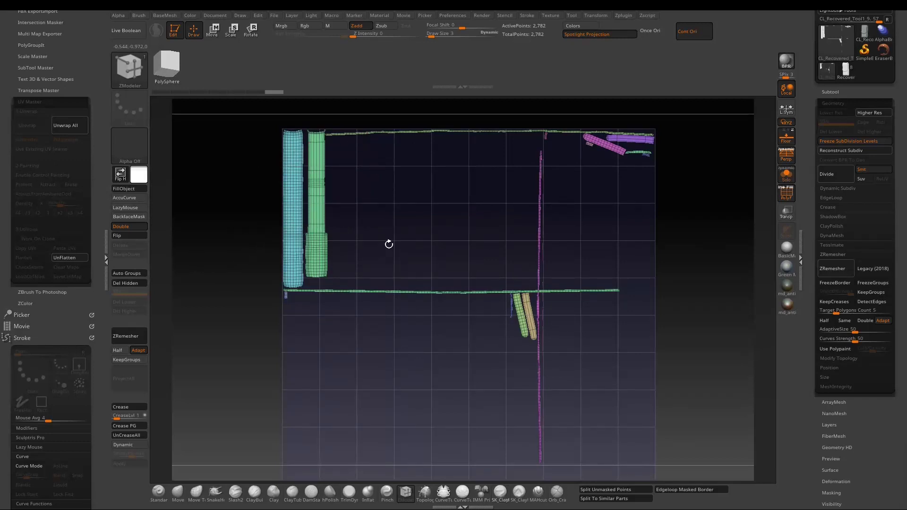
Isolate the long horizontal teal UV strip, rotate it about 89 degrees and place it beside the vertical magenta strip.
mouse_move(390, 242)
alt+mouse_down()
mouse_move(399, 329)
mouse_move(391, 256)
alt+mouse_up()
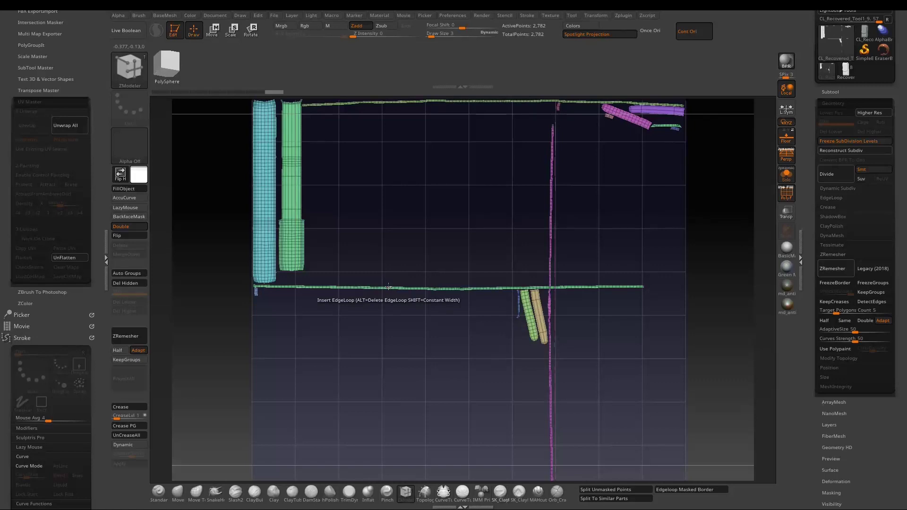
key(ctrl)
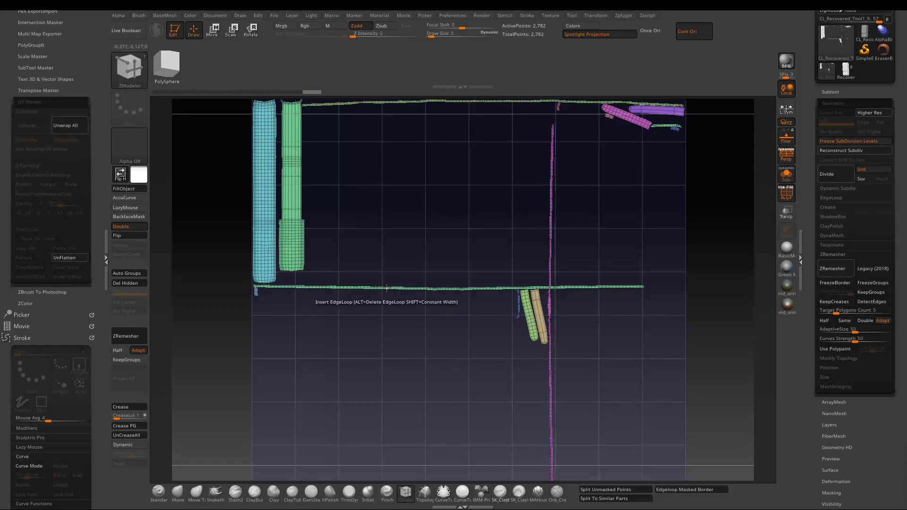
key(w)
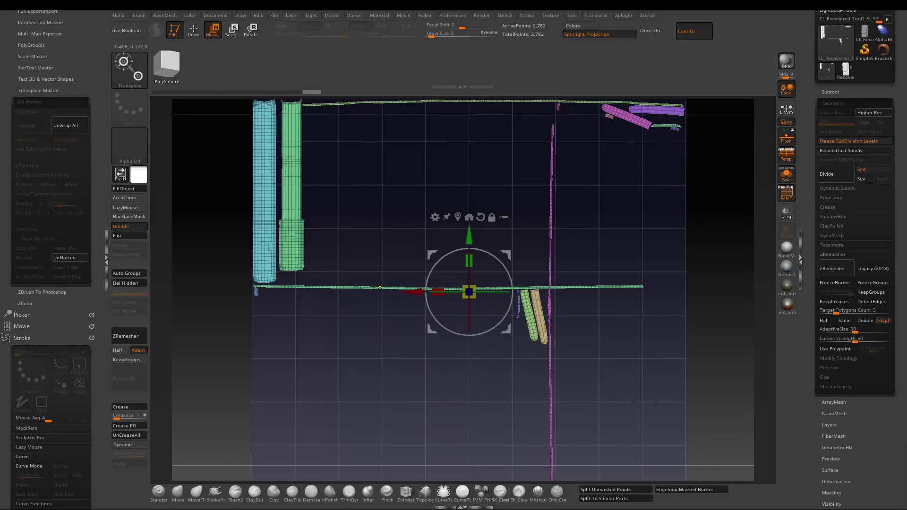
ctrl+click(378, 288)
click(378, 288)
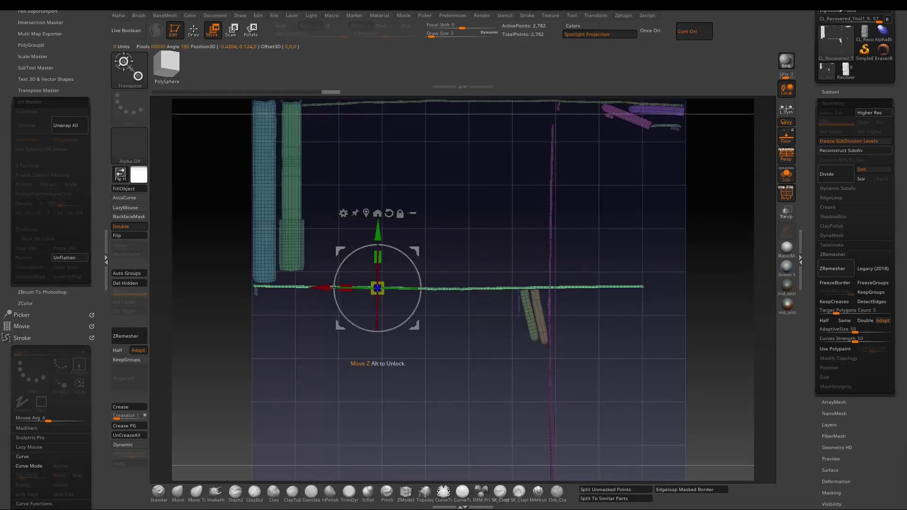
drag(414, 265, 334, 220)
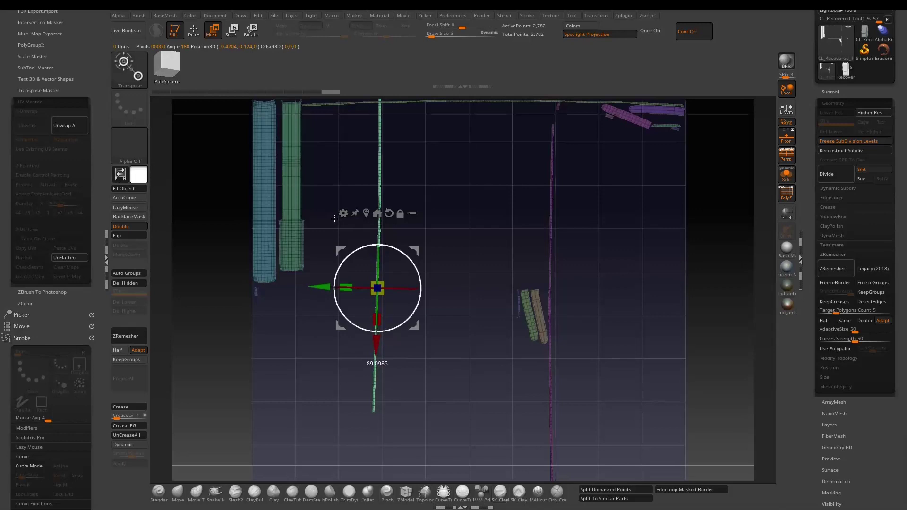
drag(415, 252, 596, 366)
Turn the long strip along the UV square's upper edge vertical and place it beside the other two long strips.
alt+drag(455, 230, 430, 272)
ctrl+click(355, 144)
drag(325, 113, 387, 112)
key(ctrl+shift+z)
key(ctrl+shift+z)
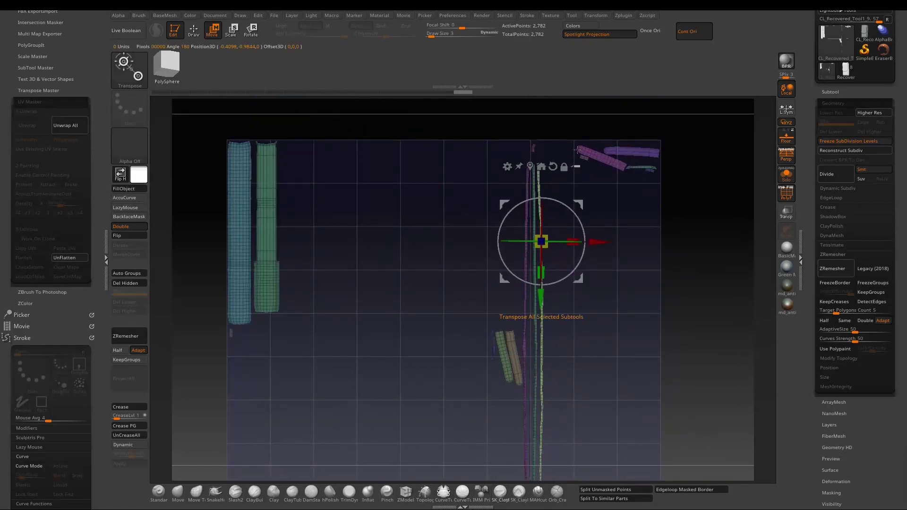
Stand the pink, purple and yellow-green UV islands upright beside the large green strip.
drag(641, 120, 322, 141)
ctrl+click(633, 152)
drag(657, 185, 666, 119)
key(ctrl+z)
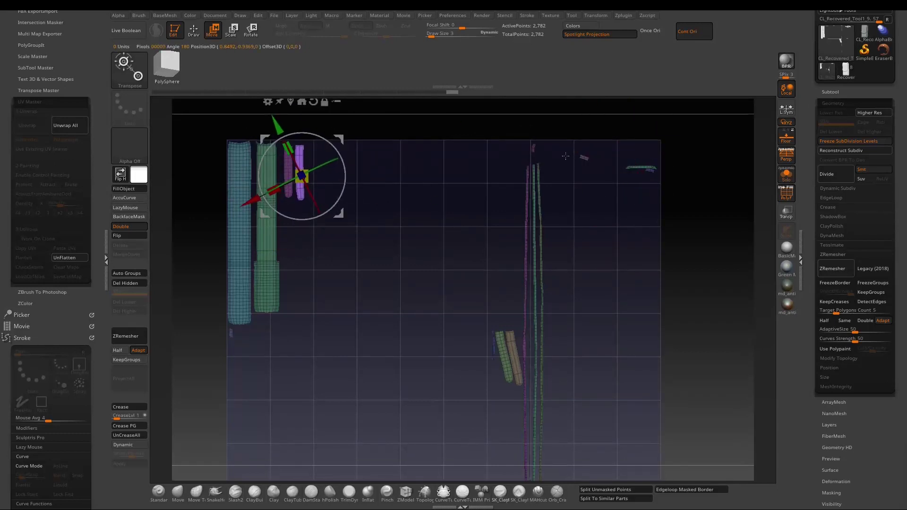
key(ctrl+z)
key(ctrl+z)
key(ctrl+shift+z)
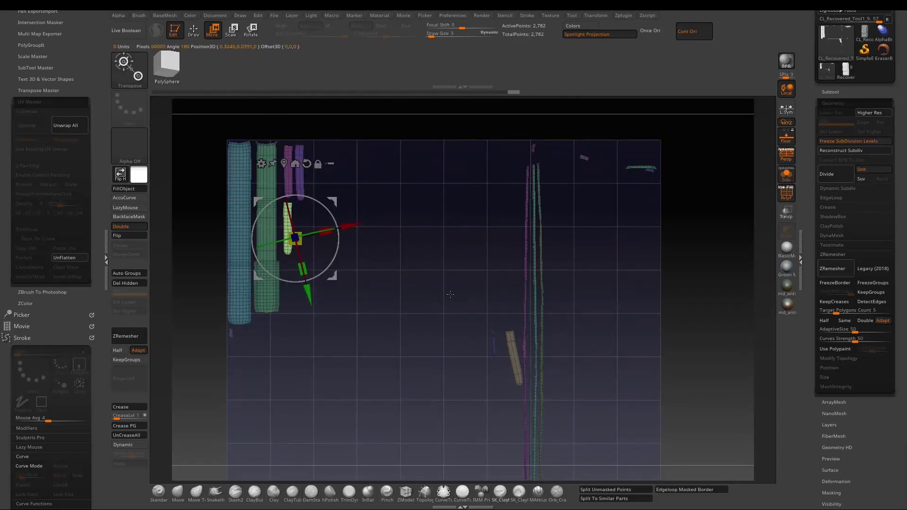
Place the tan UV island beside the yellow-green one and move two tiny islands beneath the pair.
key(ctrl+shift+z)
key(ctrl+shift+z)
key(ctrl+shift+z)
key(ctrl+shift+z)
key(ctrl+shift+z)
key(ctrl+shift+z)
key(ctrl+shift+z)
key(ctrl+shift+z)
key(ctrl+shift+z)
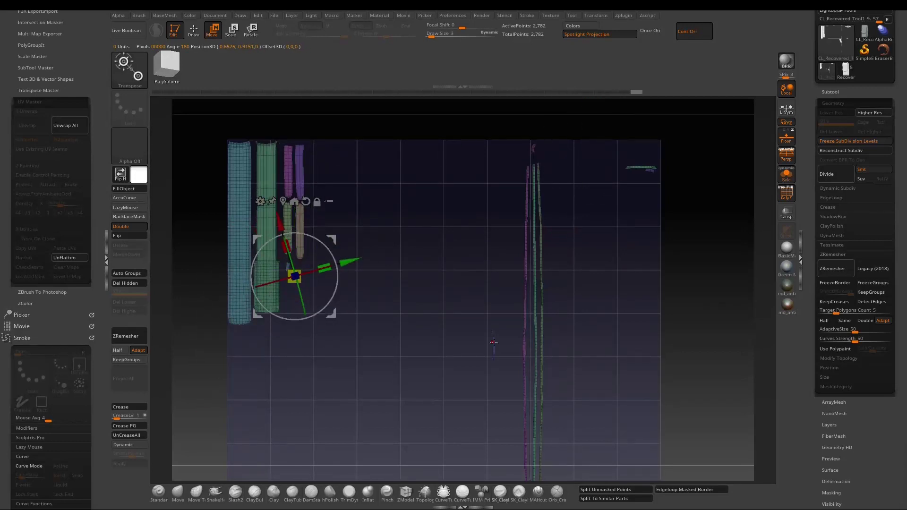
Gather the remaining small islands and the three long strips beside the others, and scale the layout to the UV square's height.
key(ctrl+shift+z)
key(ctrl+shift+z)
key(ctrl+shift+z)
key(ctrl+shift+z)
key(ctrl+shift+z)
key(ctrl+shift+z)
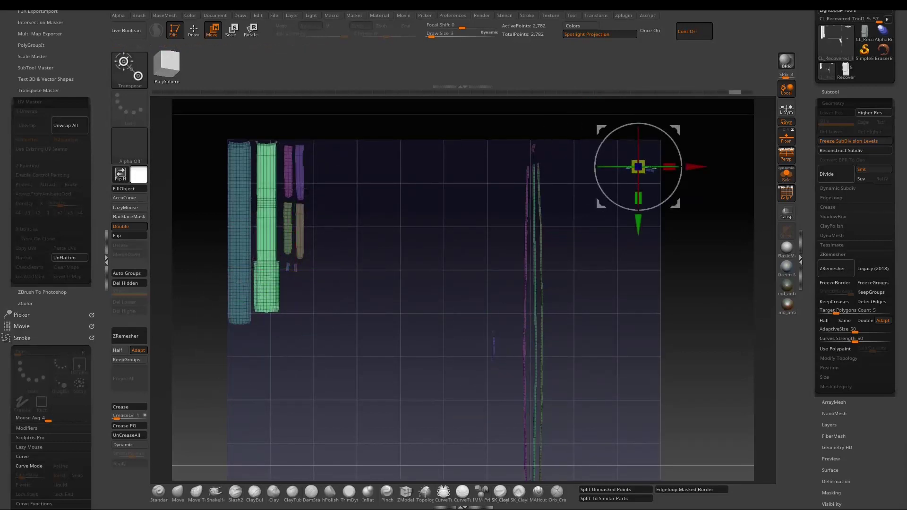
key(ctrl+shift+z)
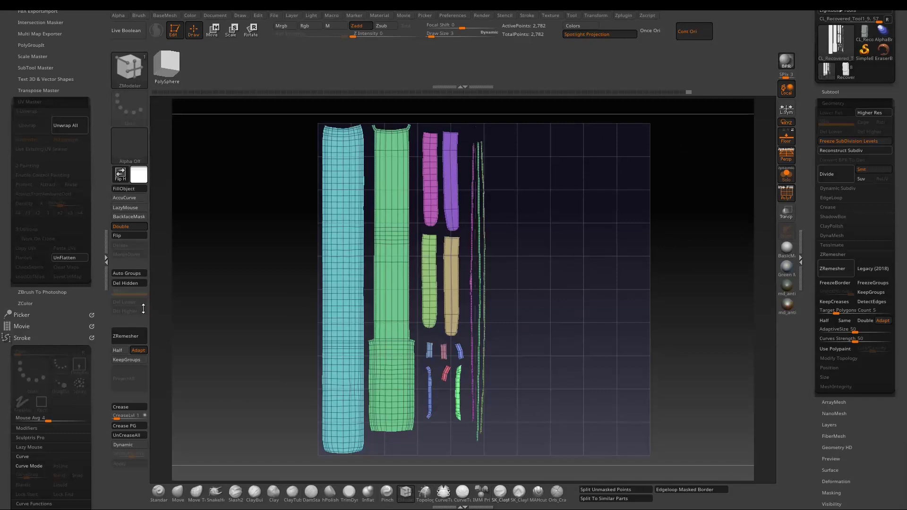
Copy the unflattened clone's UVs and paste them onto the original pouch model.
click(75, 258)
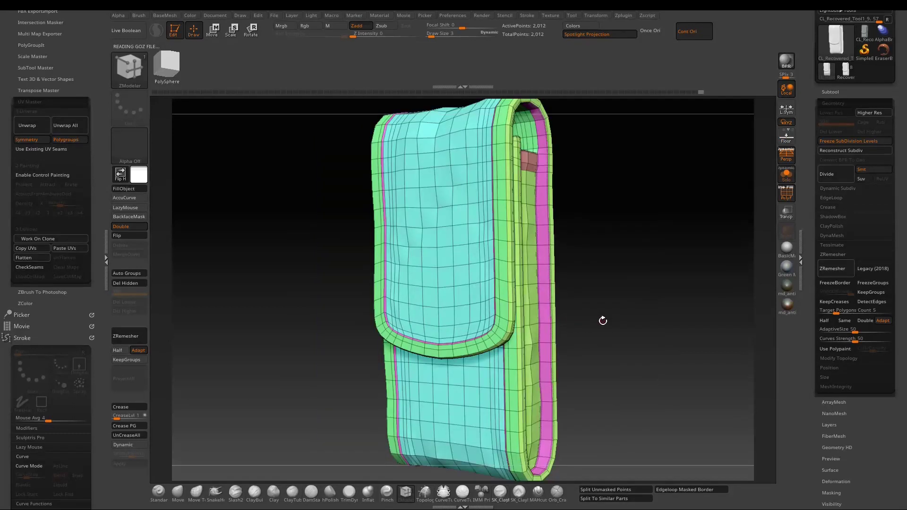
click(36, 248)
click(824, 93)
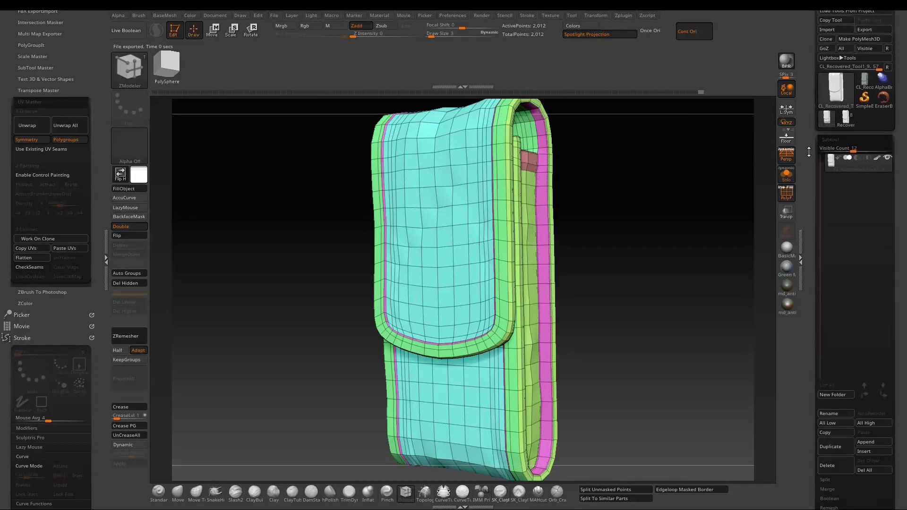
click(845, 126)
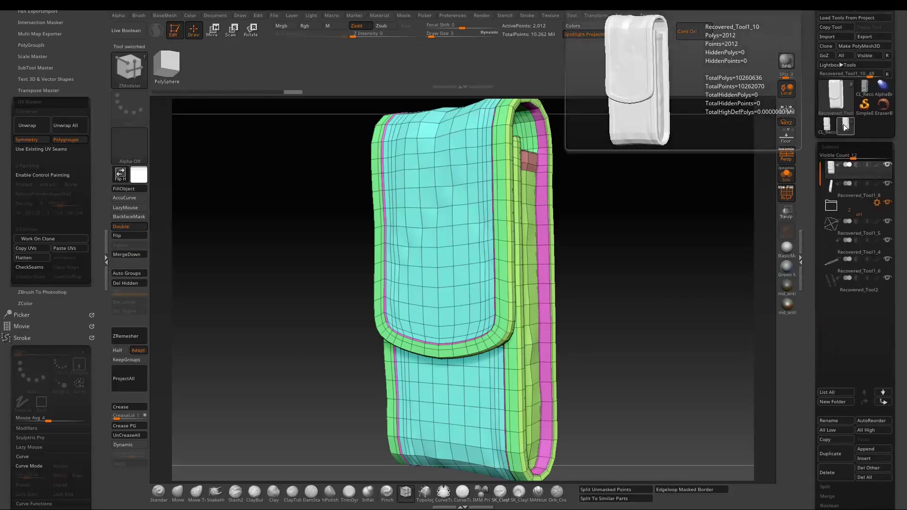
click(64, 249)
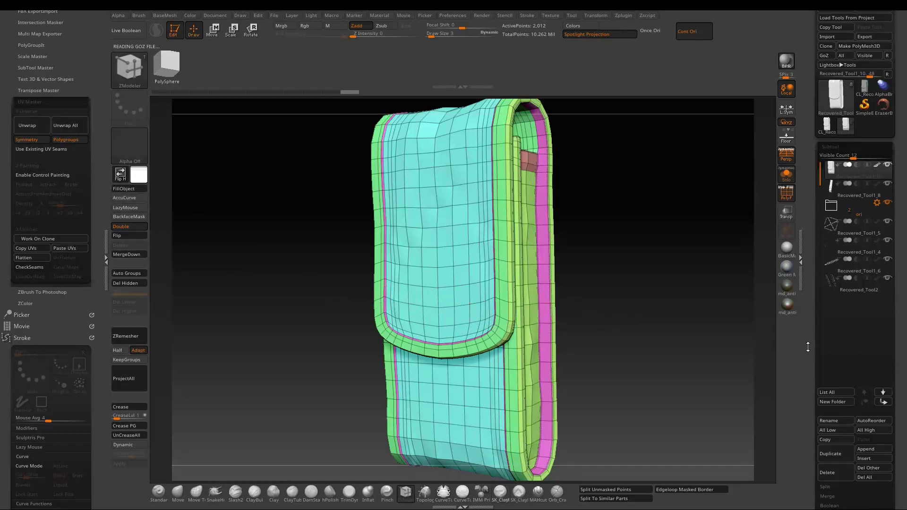
drag(807, 346, 820, 242)
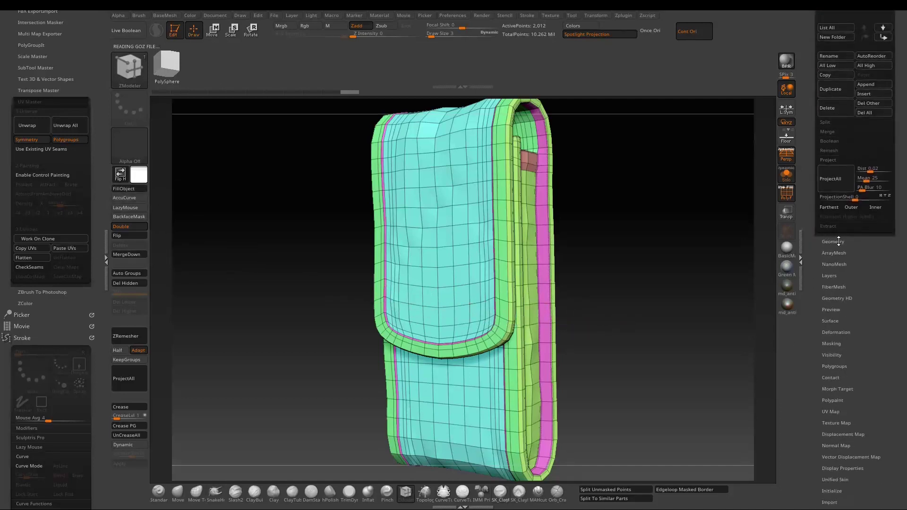
Unfreeze the pouch's subdivision levels, compare the lowest level and return the mesh to subdivision level 6.
click(839, 241)
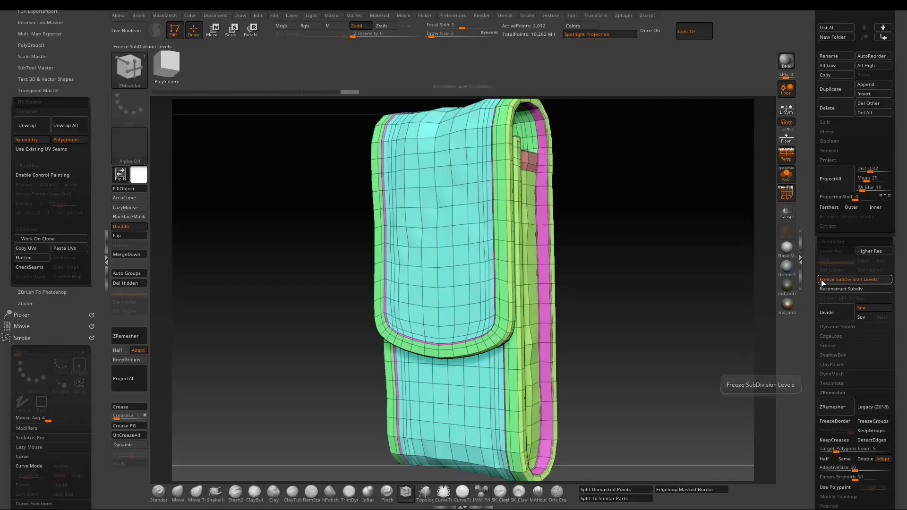
click(827, 288)
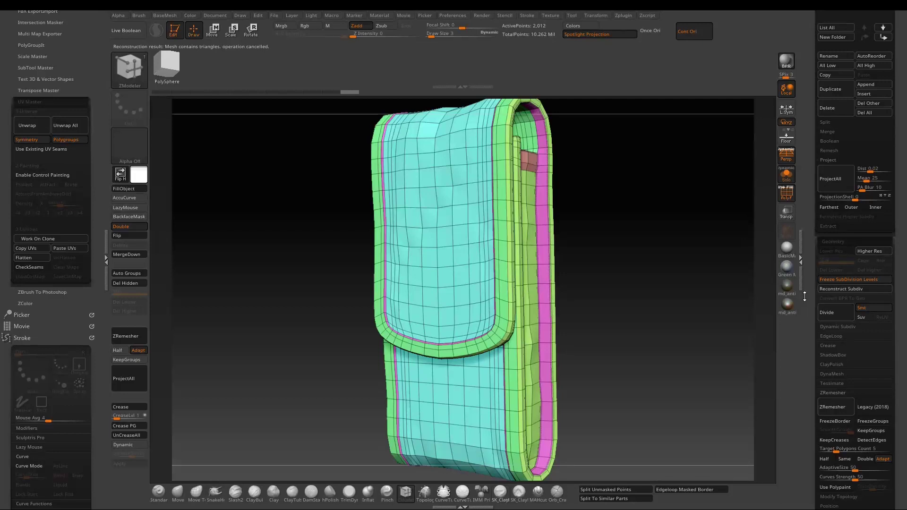
click(828, 280)
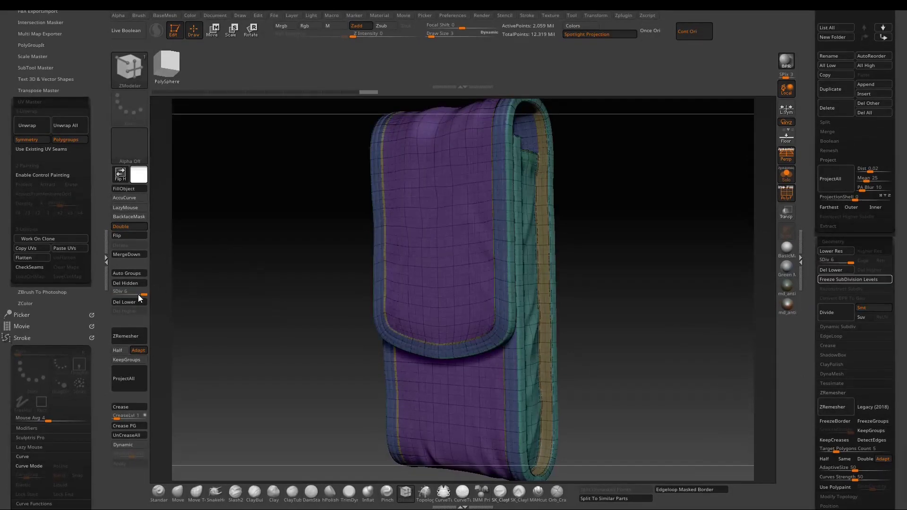
drag(143, 295, 119, 294)
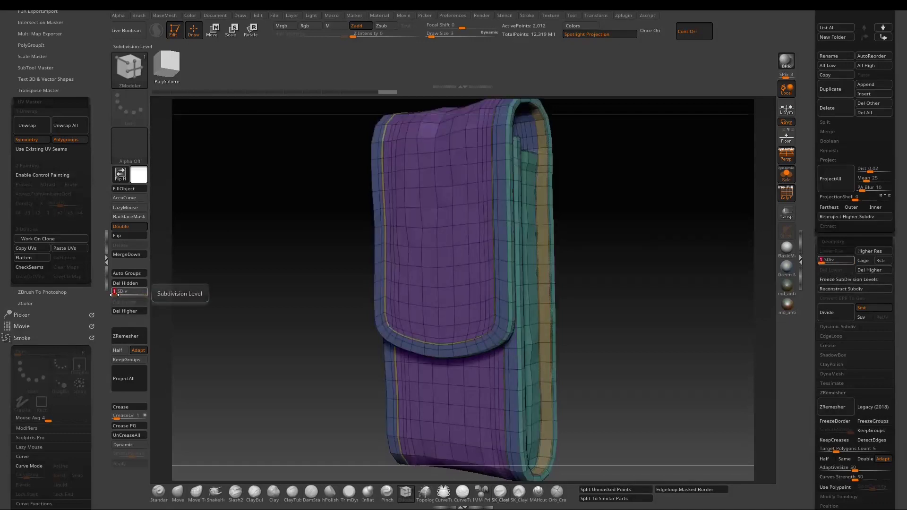
drag(115, 294, 151, 299)
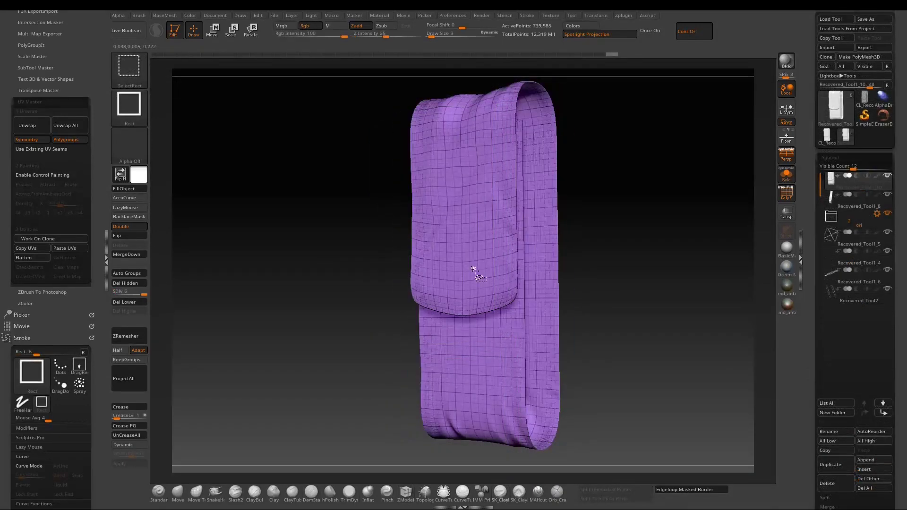
Hide the pouch's main body and side fabric polygroups so that the edge trim pieces stay isolated.
ctrl+shift+drag(630, 316, 610, 318)
ctrl+shift+click(555, 114)
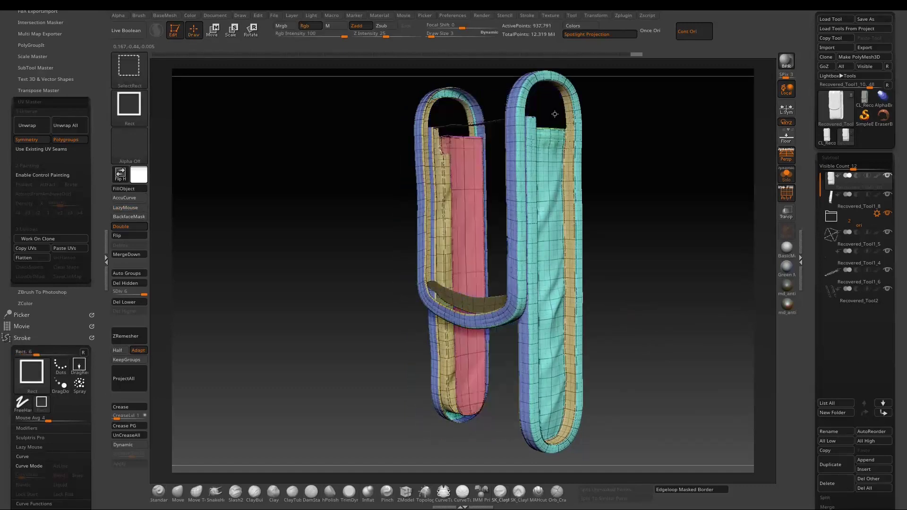
ctrl+shift+click(553, 150)
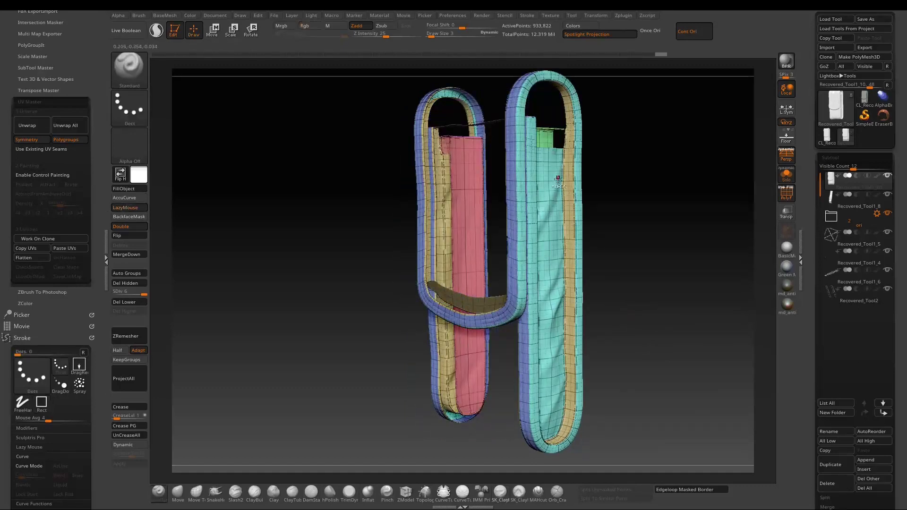
ctrl+alt+shift+click(551, 199)
mouse_move(615, 231)
mouse_down()
mouse_move(677, 244)
mouse_move(614, 246)
mouse_up()
ctrl+alt+shift+click(502, 249)
drag(680, 319, 316, 279)
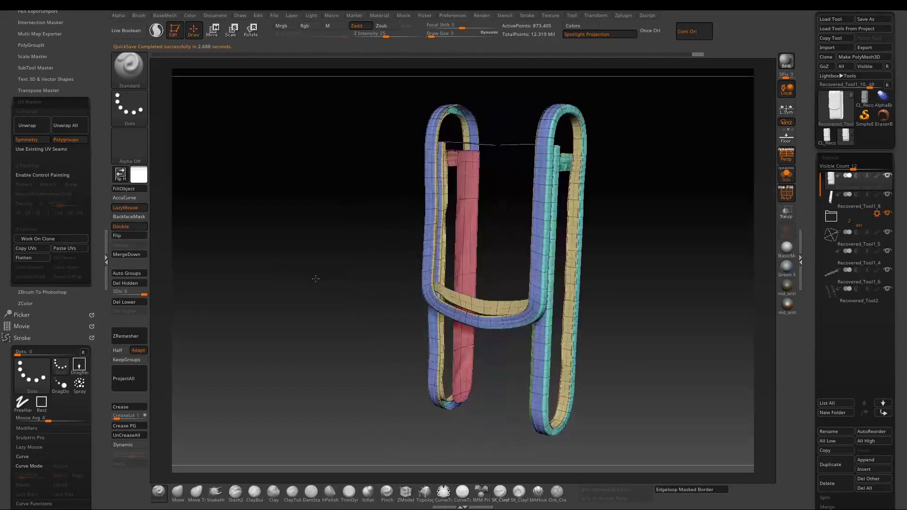
Mask the isolated trim, unhide the rest of the pouch and turn off the polygroup wireframe display.
ctrl+click(308, 279)
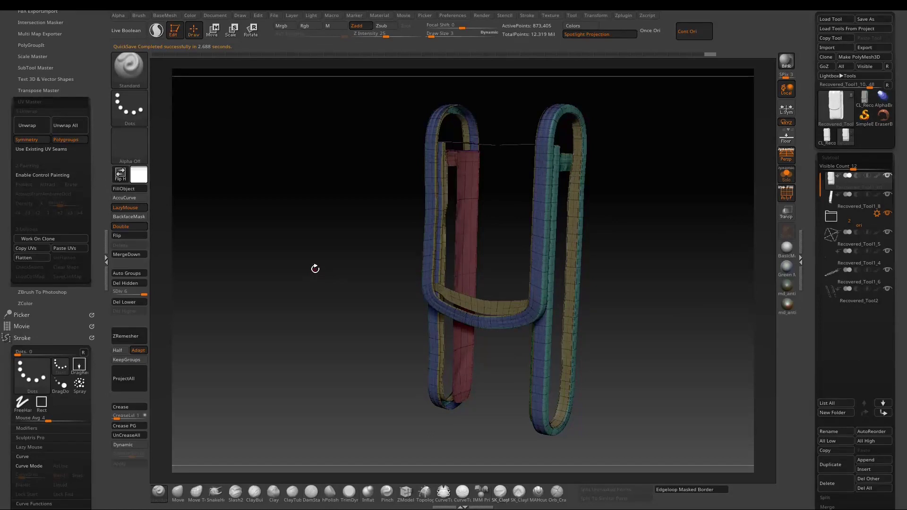
key(ctrl+shift)
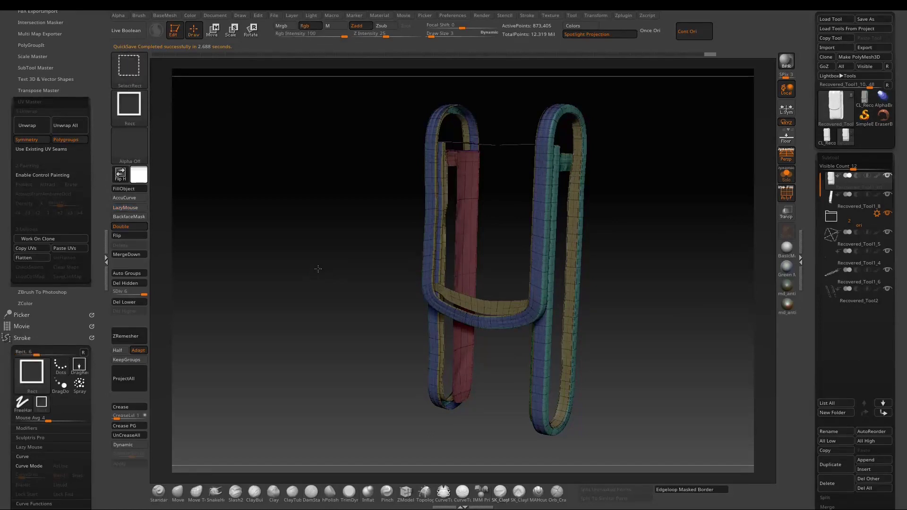
ctrl+shift+click(318, 269)
key(shift+f)
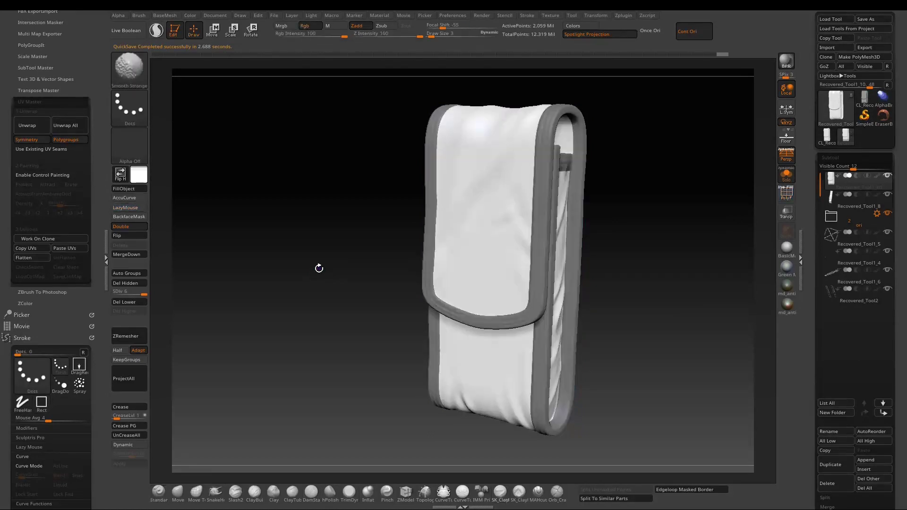
drag(347, 277, 348, 274)
Start a surface noise on the pouch in UV mode and load knurled_pattern.jpg as its alpha.
drag(815, 386, 810, 288)
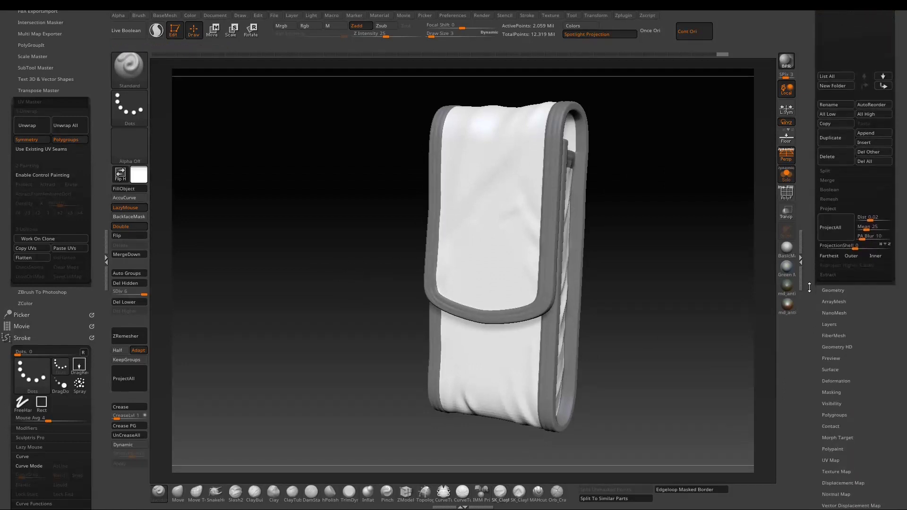
click(832, 370)
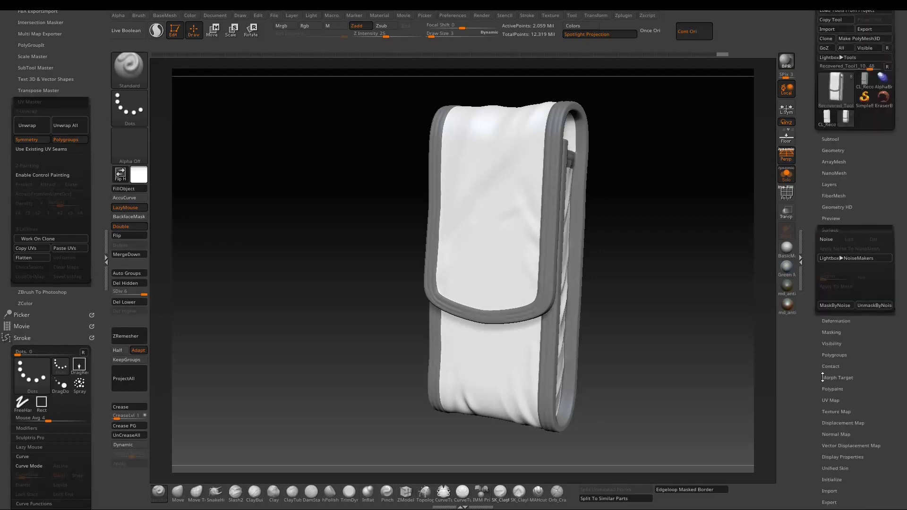
click(826, 239)
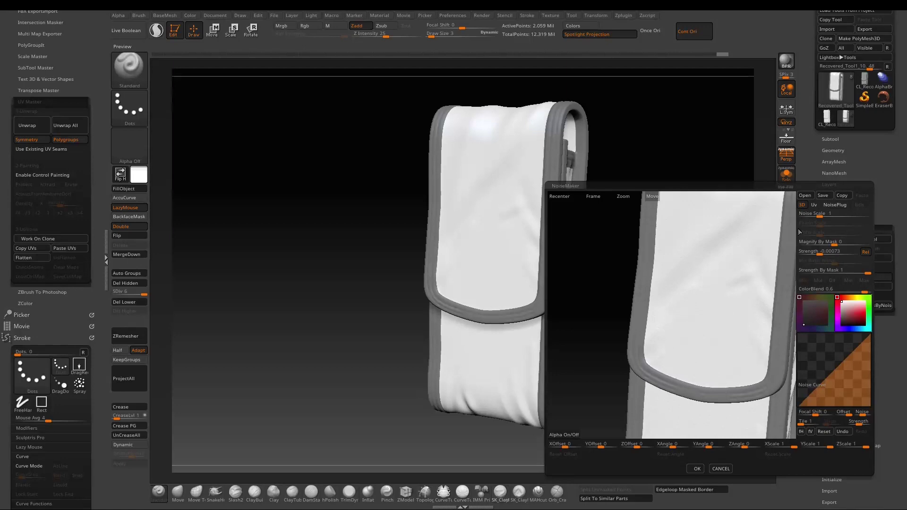
click(814, 205)
click(556, 432)
click(374, 230)
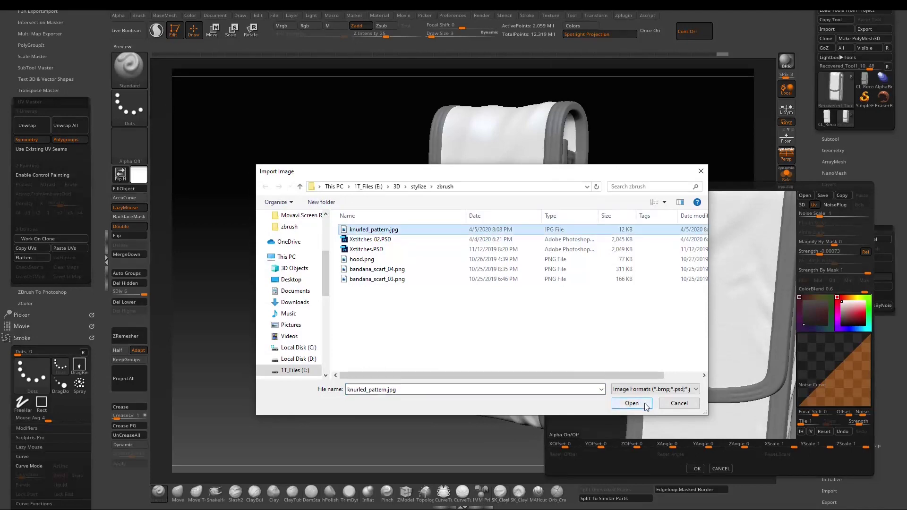
click(646, 405)
Set the noise to Magnify By Mask -10, Mix Basic Noise 0, Alpha Scale about 0.022 and Strength about -0.117.
mouse_move(809, 241)
mouse_down()
mouse_move(848, 244)
mouse_move(799, 243)
mouse_move(844, 253)
mouse_move(863, 245)
mouse_move(800, 244)
mouse_up()
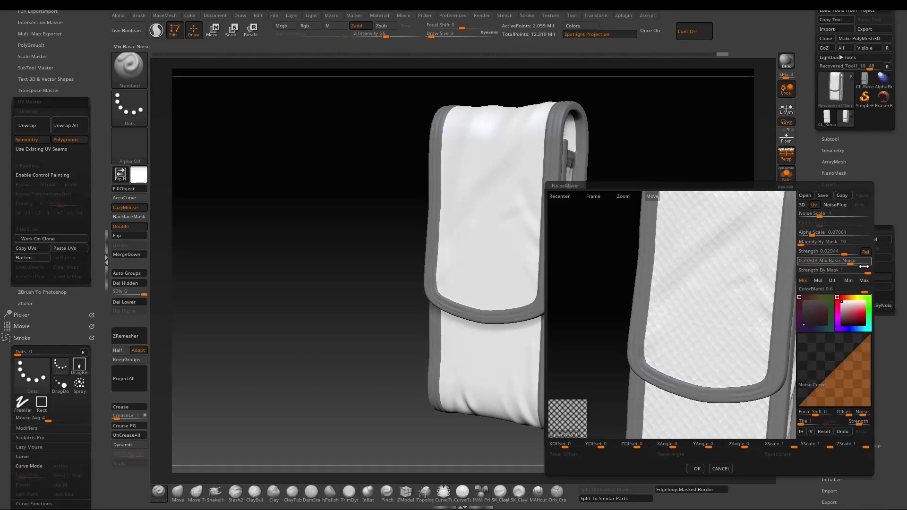
drag(811, 236, 809, 237)
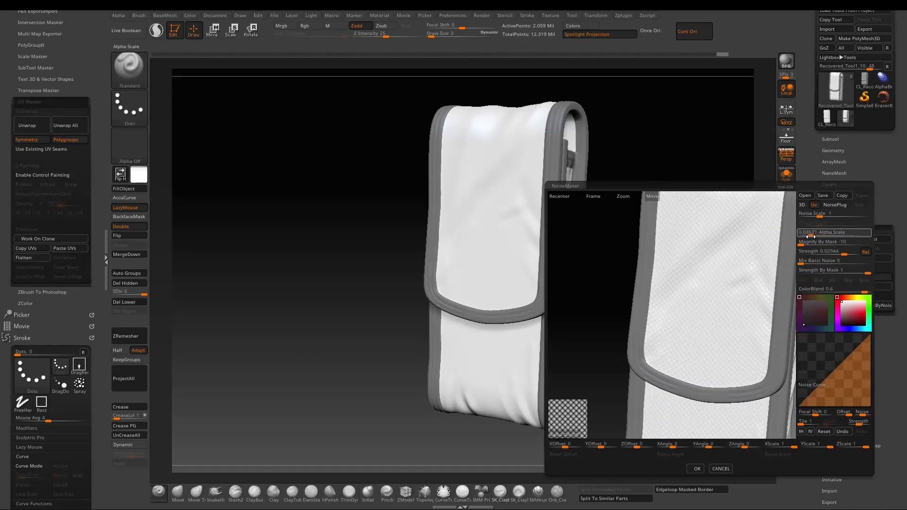
drag(822, 253, 820, 255)
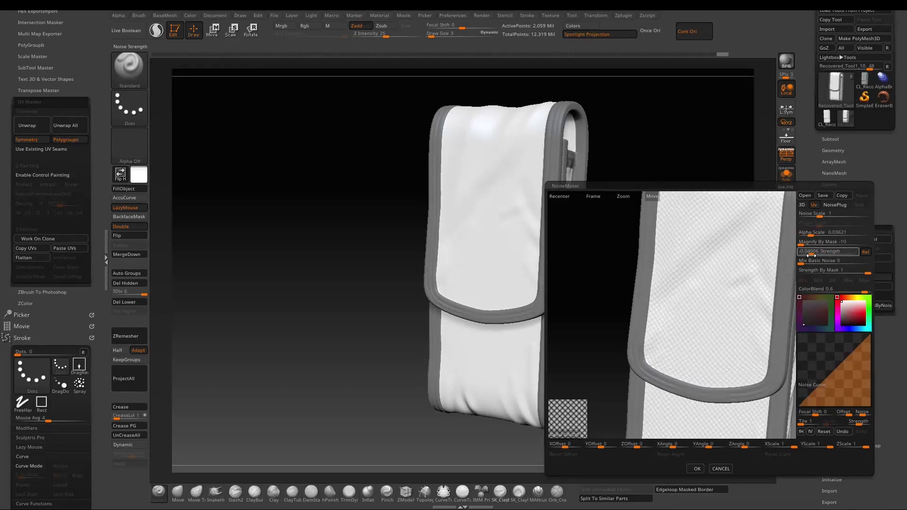
drag(810, 235, 806, 253)
click(809, 235)
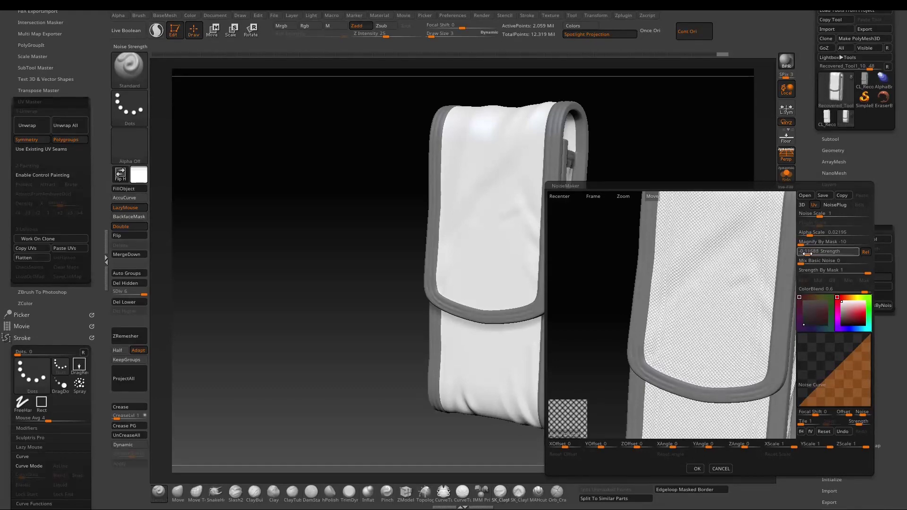
click(808, 254)
Accept the knurled surface noise and apply it permanently to the unmasked fabric of the pouch mesh.
drag(601, 259, 579, 273)
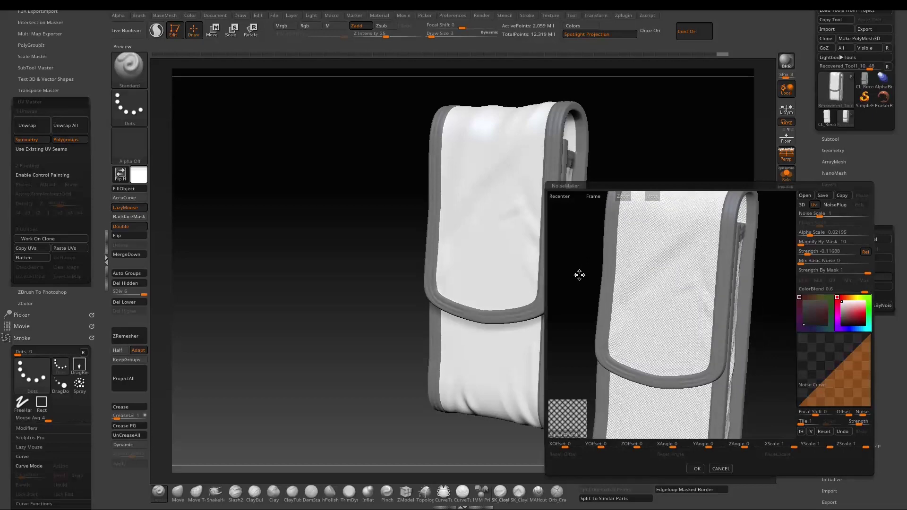
click(693, 468)
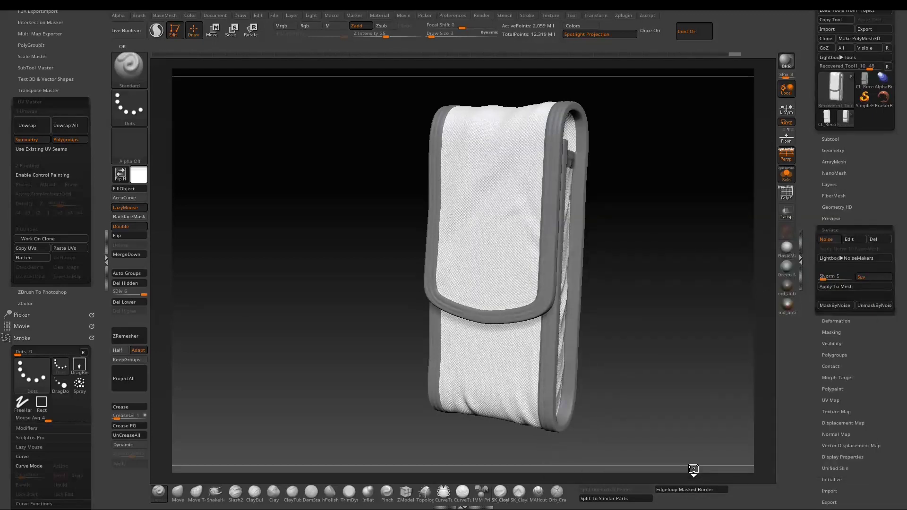
click(835, 286)
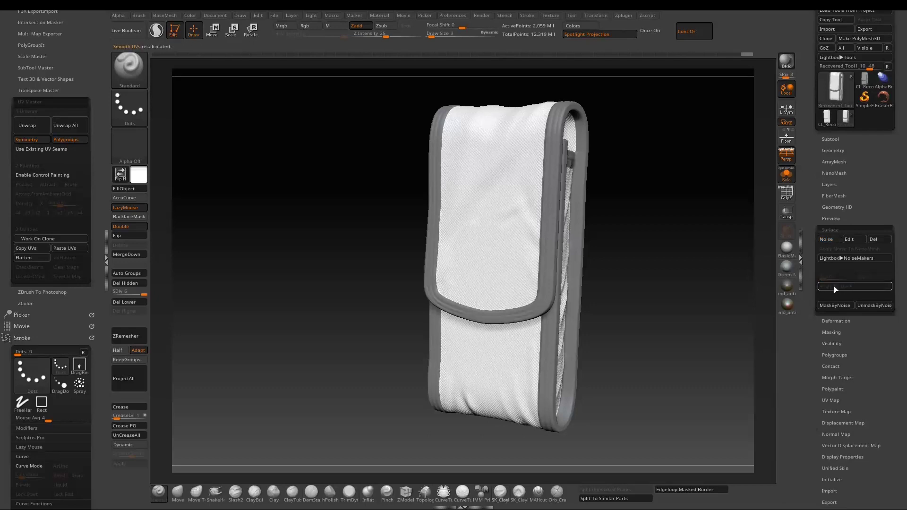
Leave Solo mode to show the strap, buckle and stitching, and clear the mask from the pouch's trim.
click(837, 140)
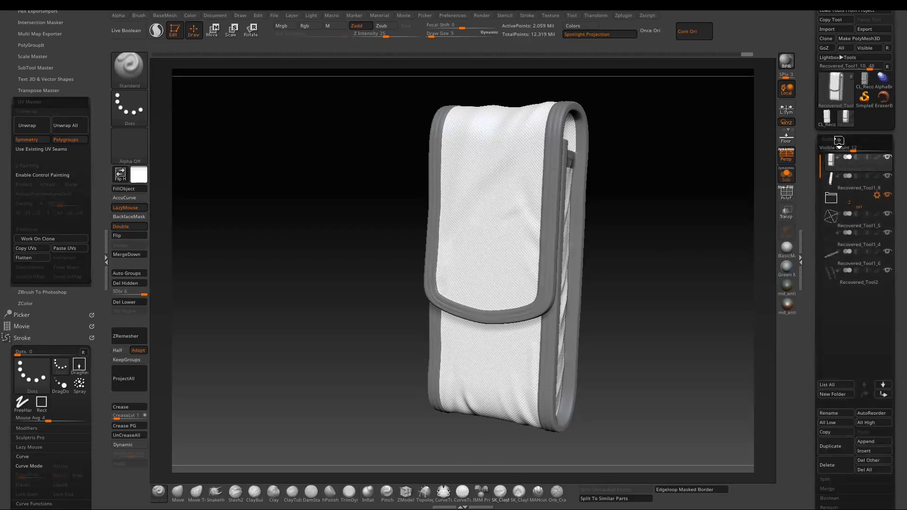
click(787, 181)
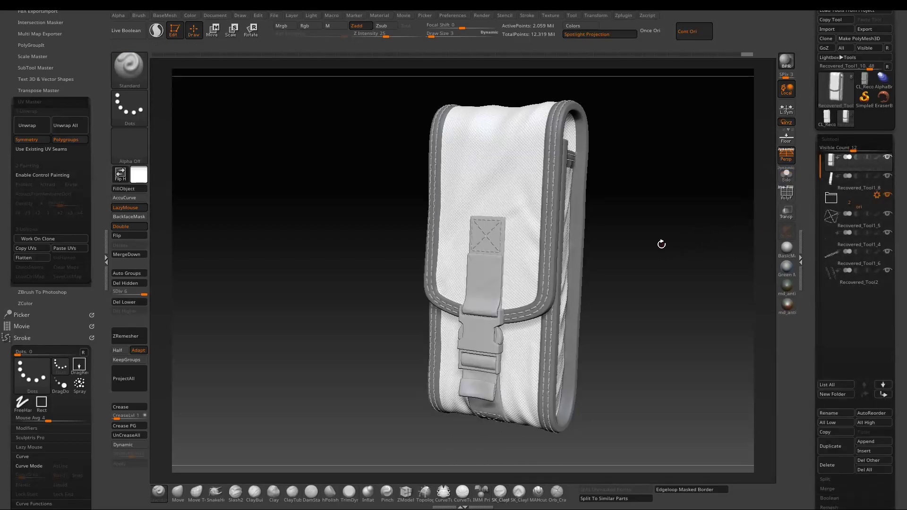
ctrl+click(658, 239)
ctrl+drag(659, 237, 644, 249)
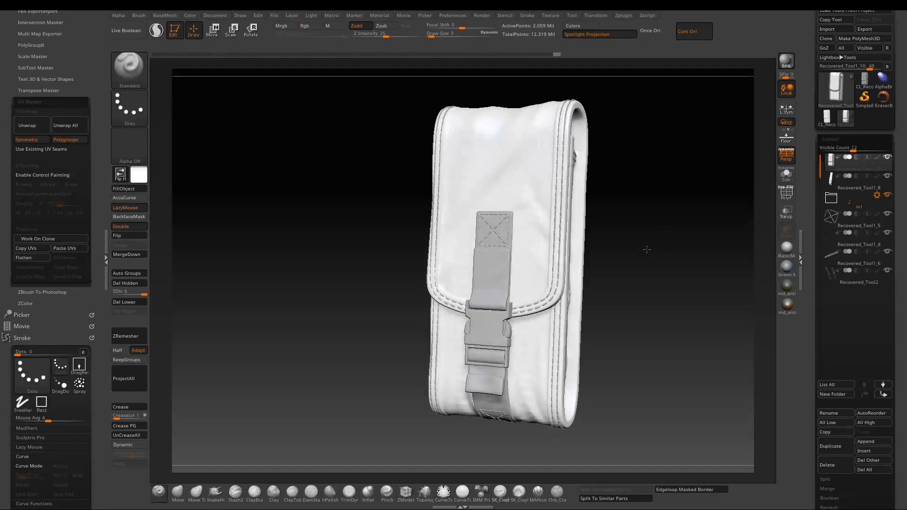
Switch the pouch's display material to the darker blue-green one.
click(787, 266)
mouse_move(669, 259)
mouse_down()
mouse_move(628, 263)
mouse_move(674, 266)
mouse_up()
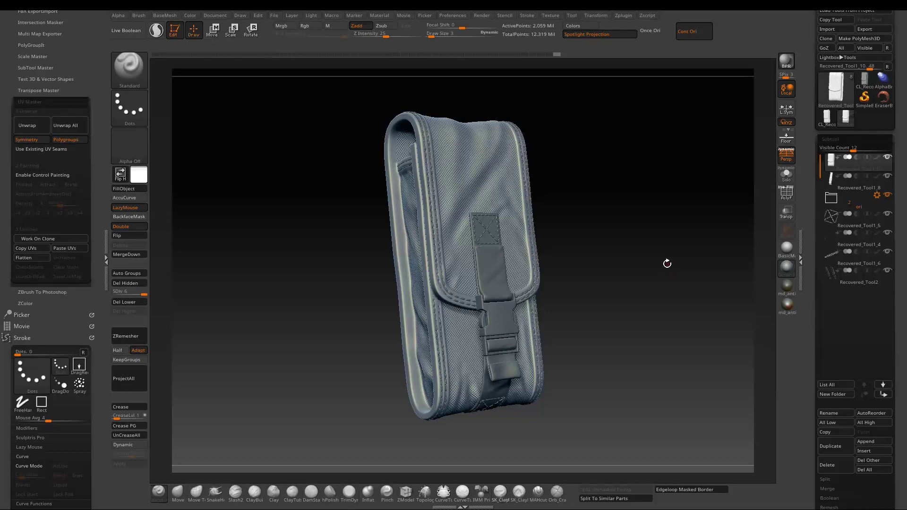